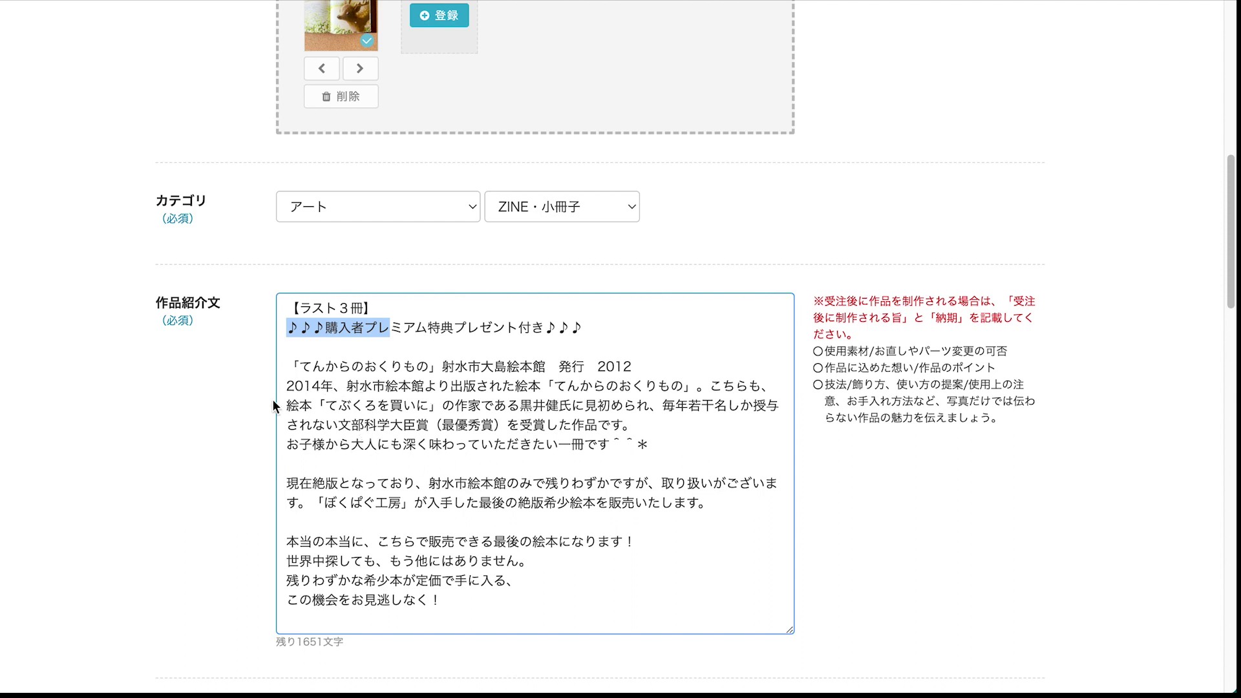
# Review the work's photos, category and description text, including the passage on the out-of-print book's remaining availability
pyautogui.scroll(-1, 352, 381)
pyautogui.scroll(5, 359, 356)
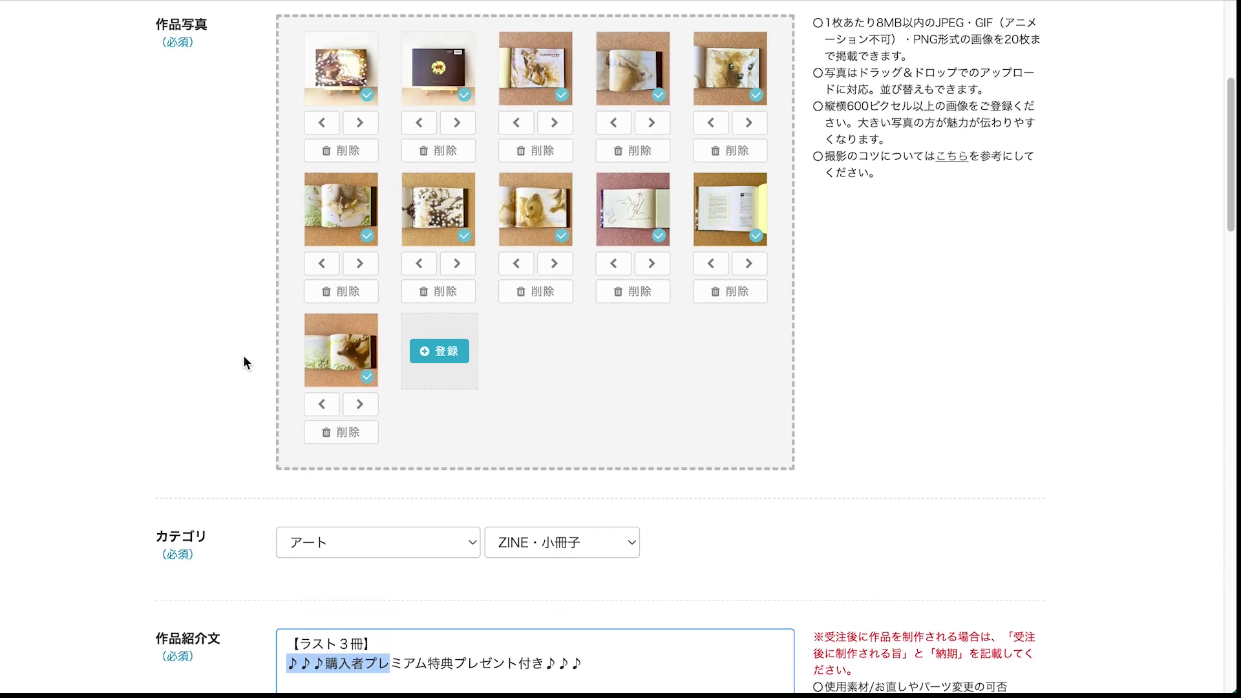
pyautogui.scroll(-5, 229, 362)
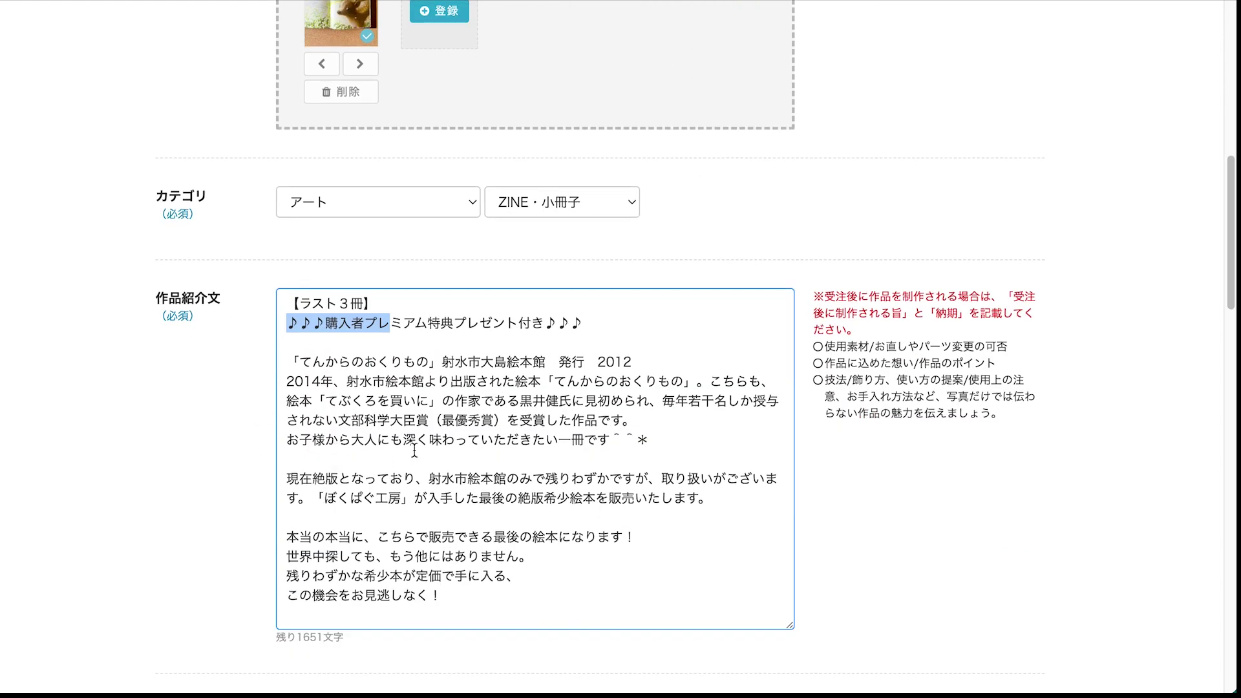
pyautogui.click(223, 486)
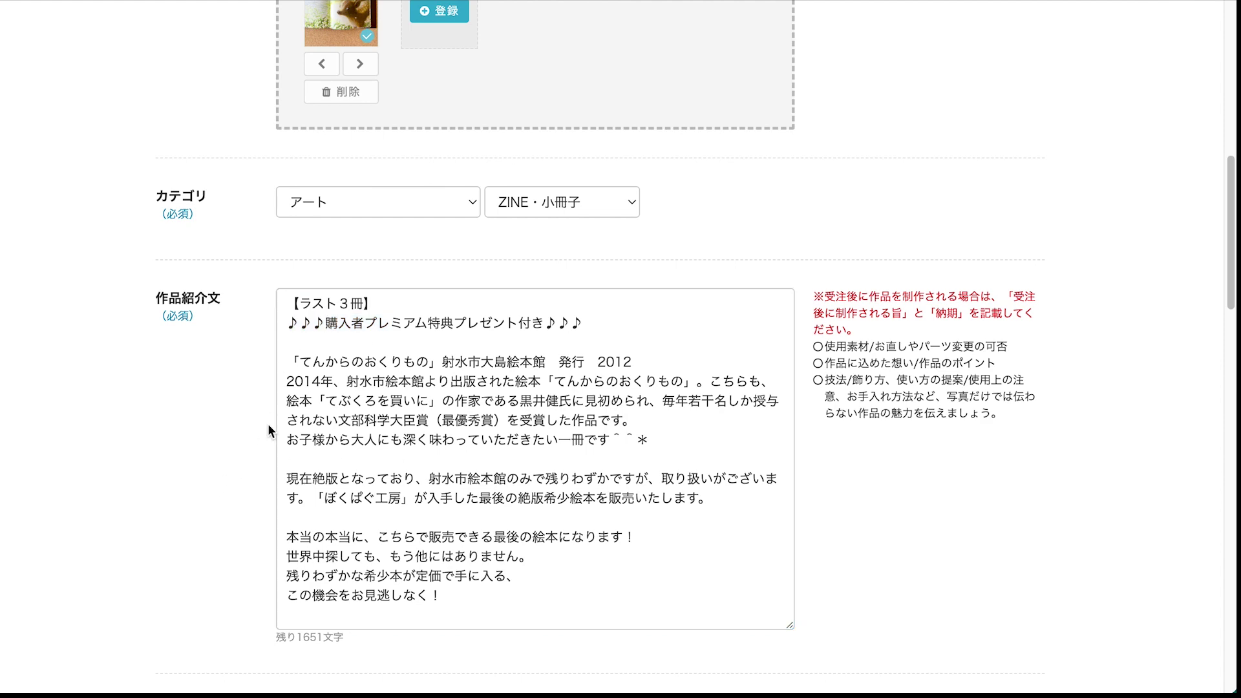
pyautogui.scroll(-2, 234, 462)
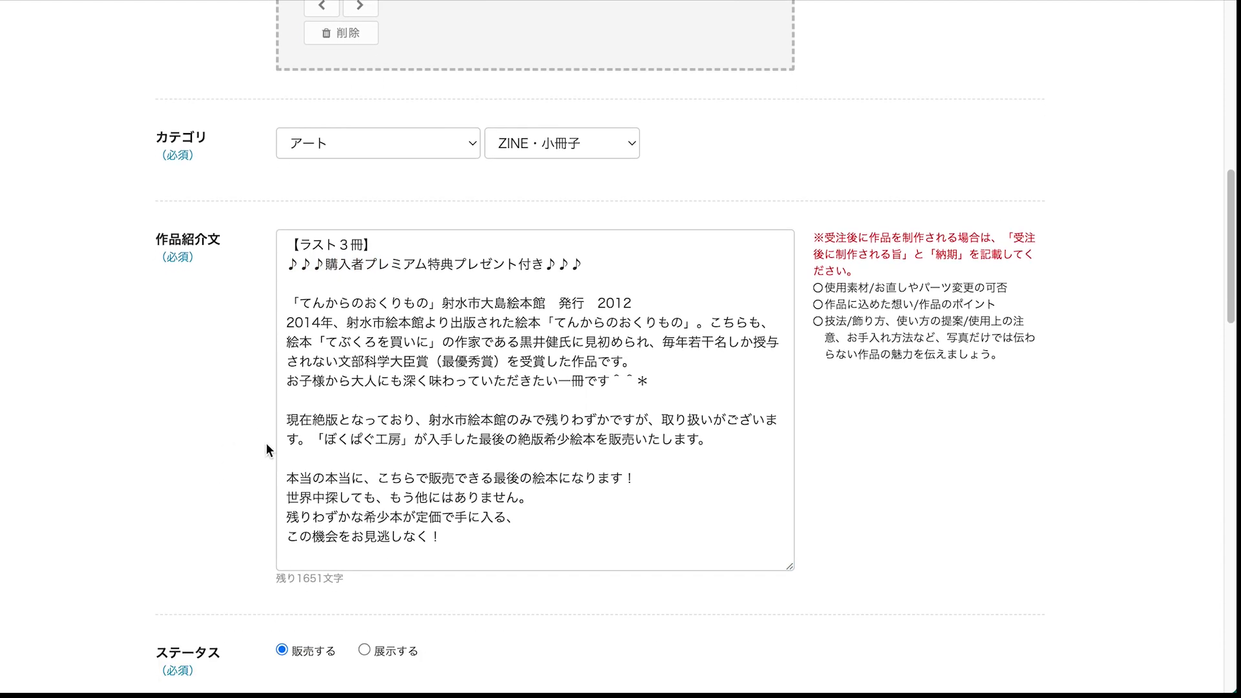
pyautogui.scroll(-2, 266, 443)
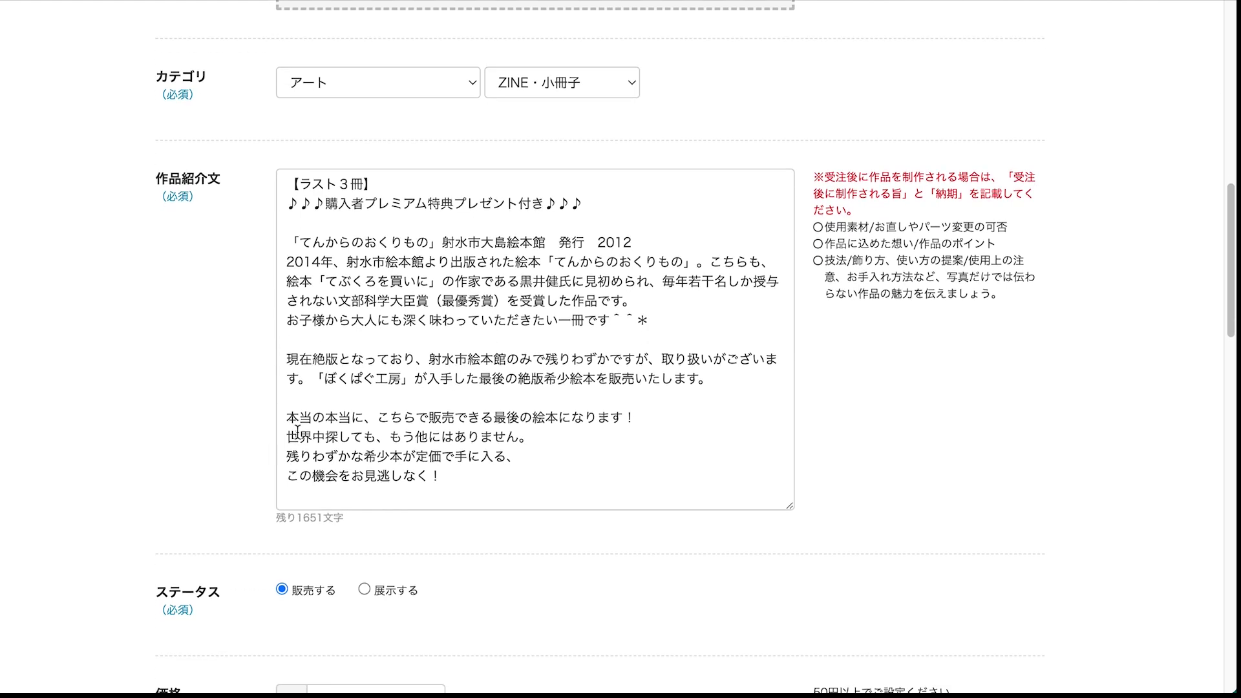
pyautogui.scroll(-1, 267, 442)
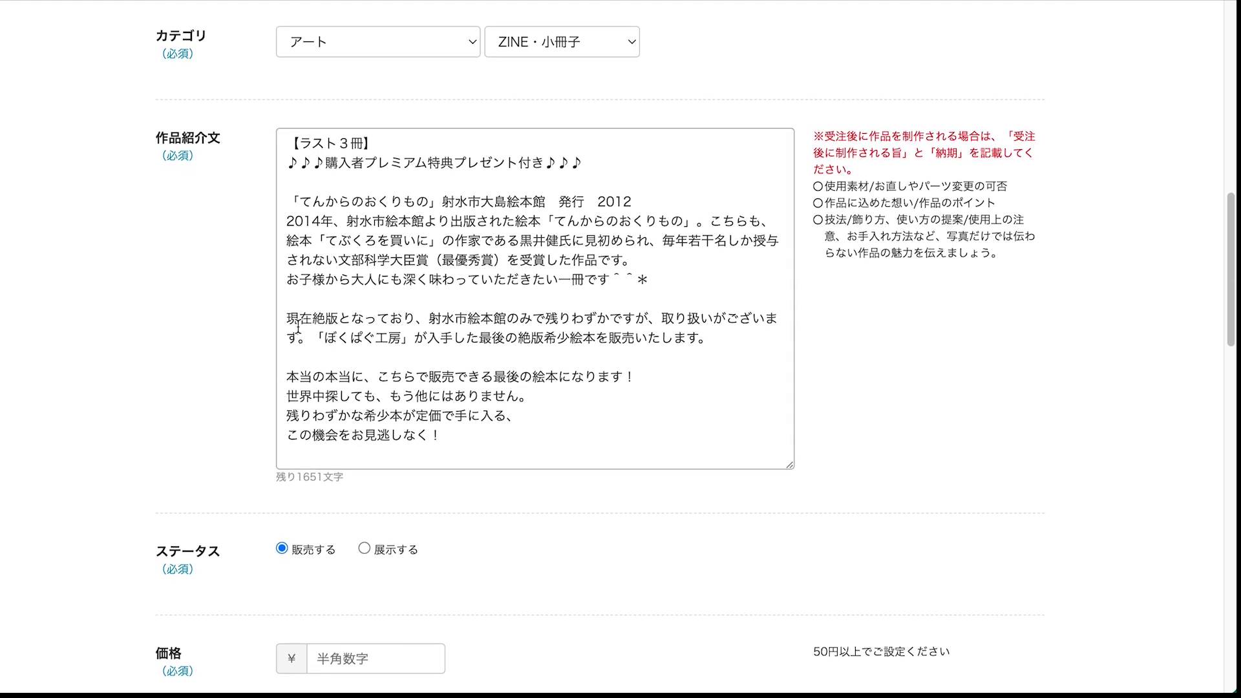
pyautogui.moveTo(289, 318); pyautogui.dragTo(777, 332)
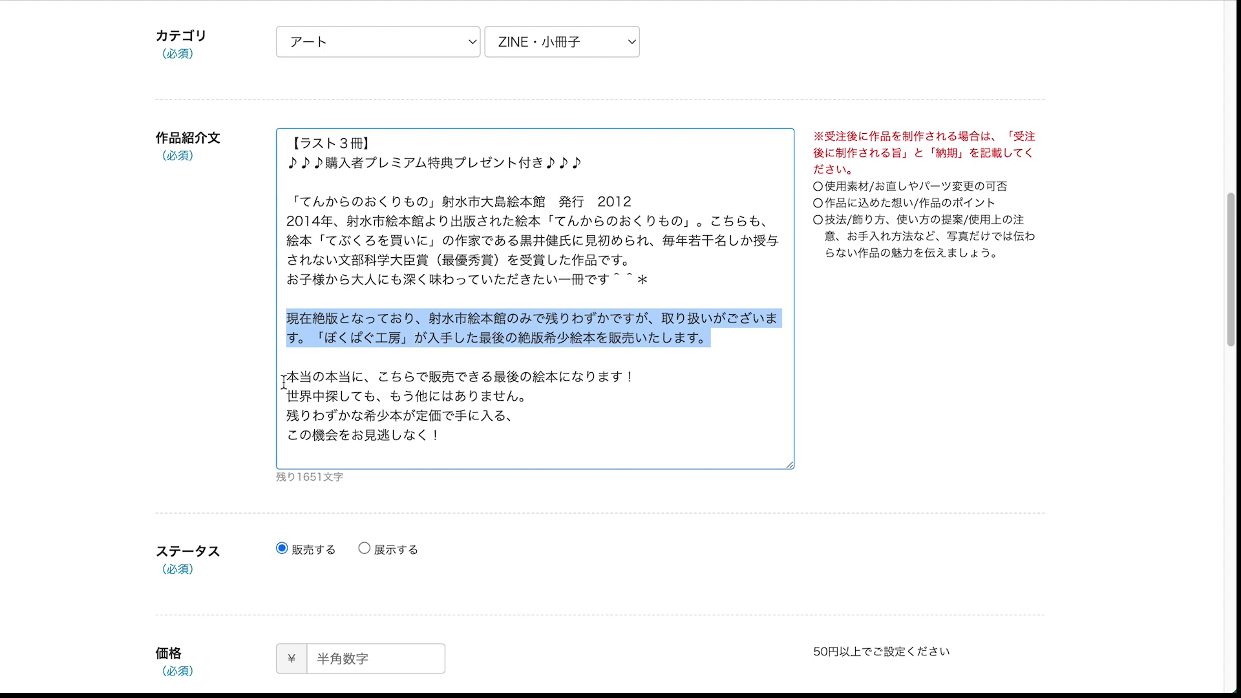
pyautogui.click(231, 389)
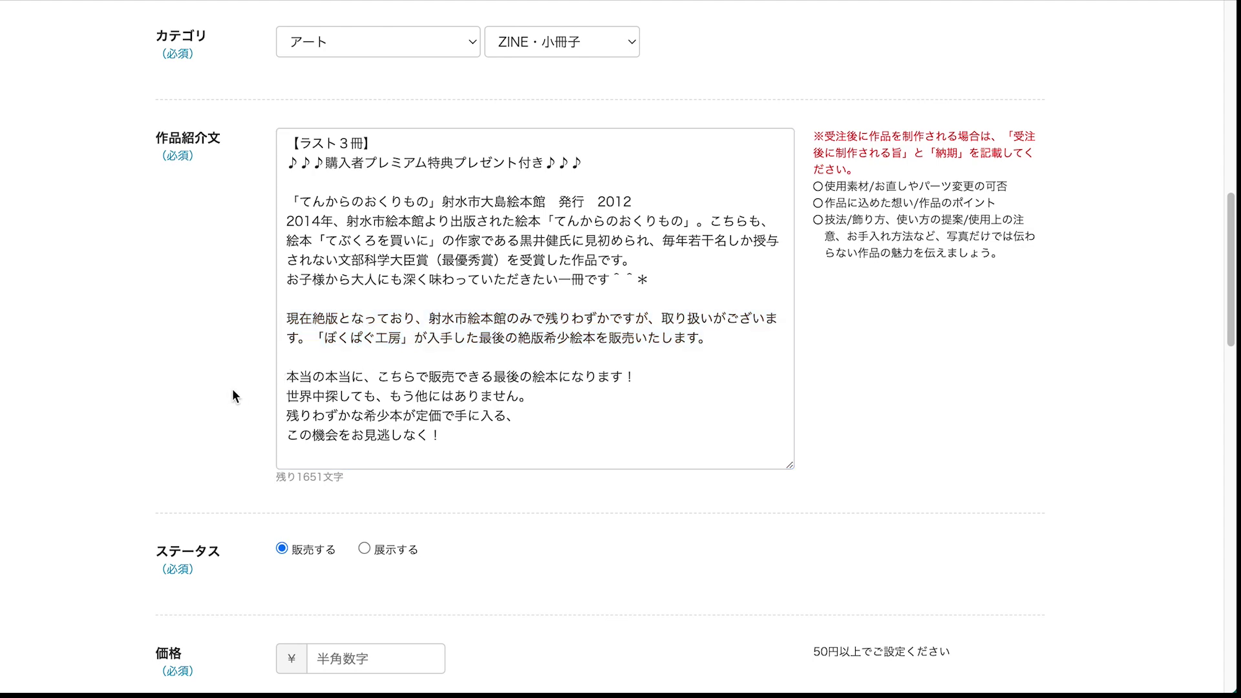
pyautogui.scroll(-1, 231, 389)
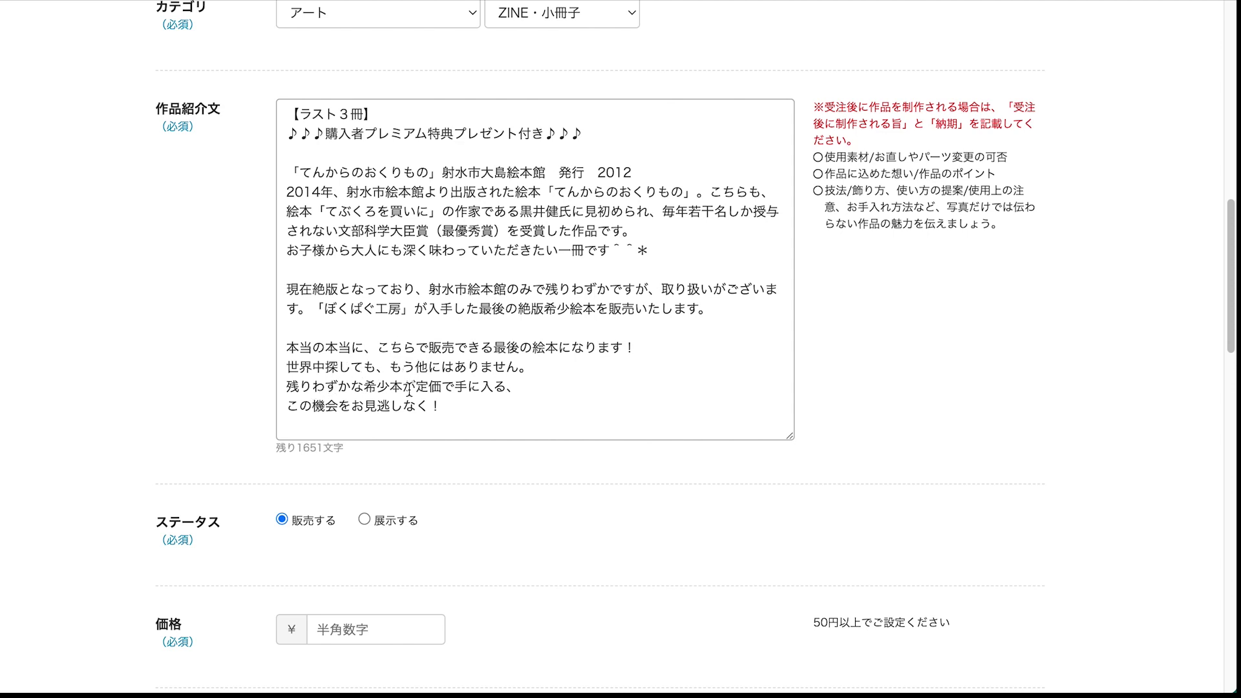
# Set the work's price to 1320 yen and its stock to 3
pyautogui.scroll(-1, 520, 423)
pyautogui.scroll(-2, 520, 424)
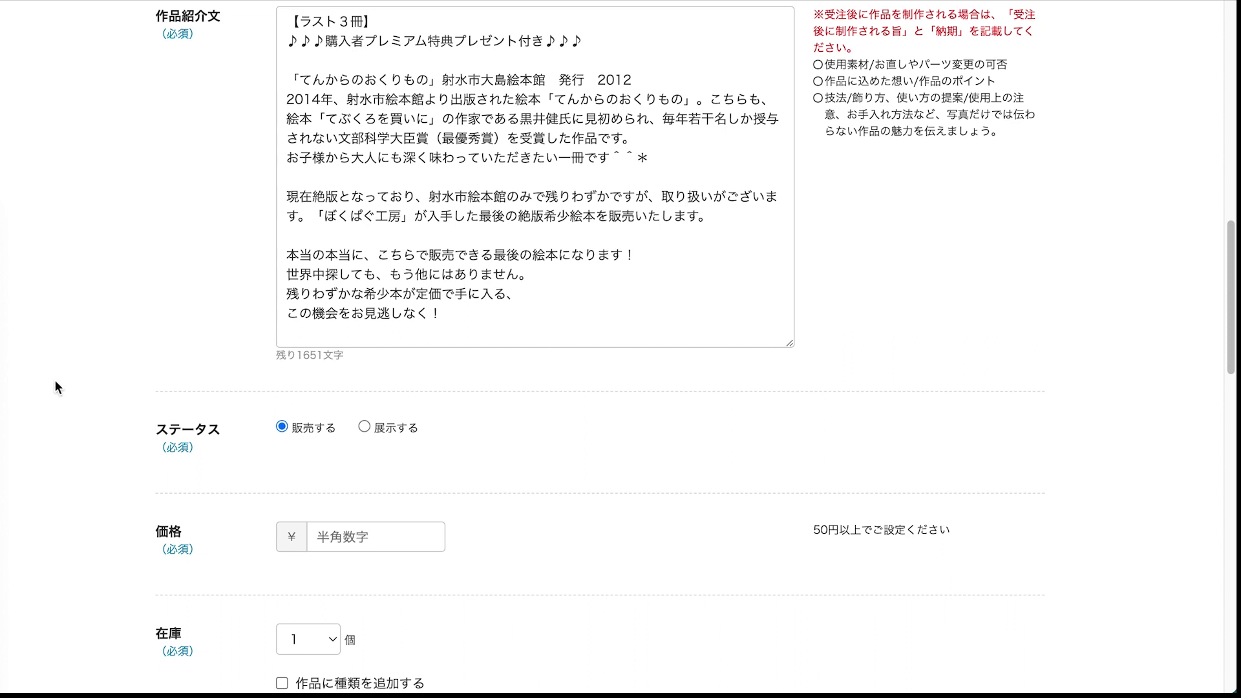
pyautogui.click(322, 540)
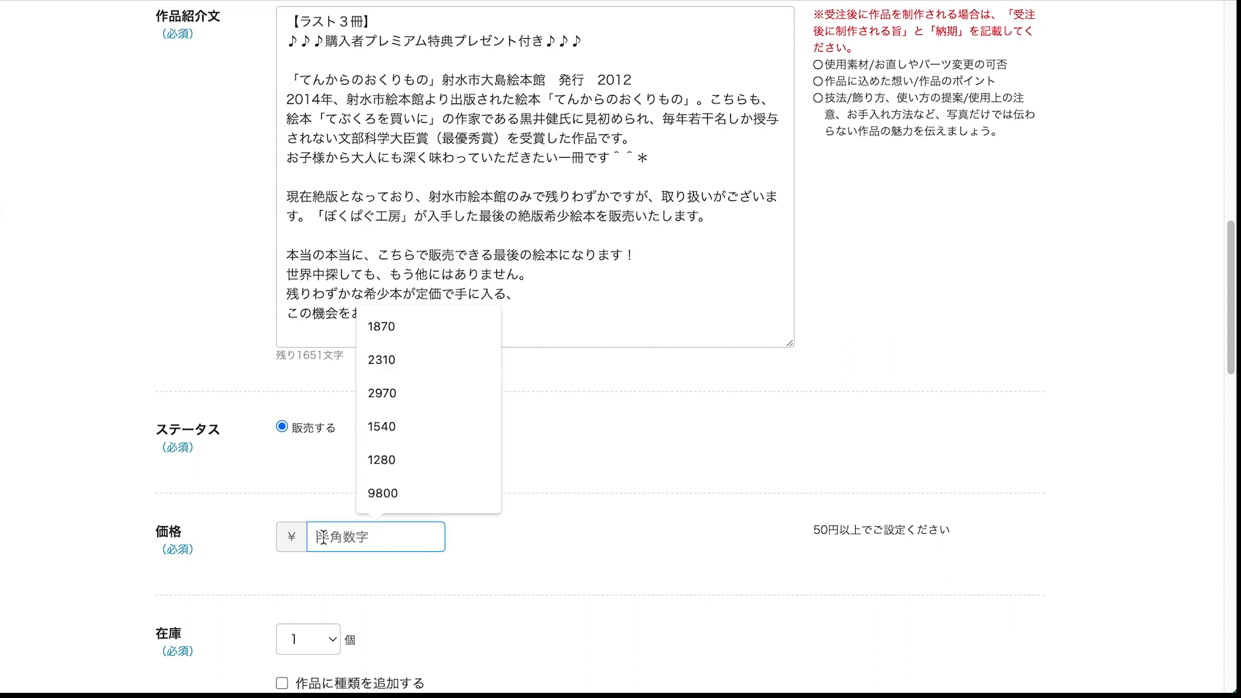
pyautogui.write('1320')
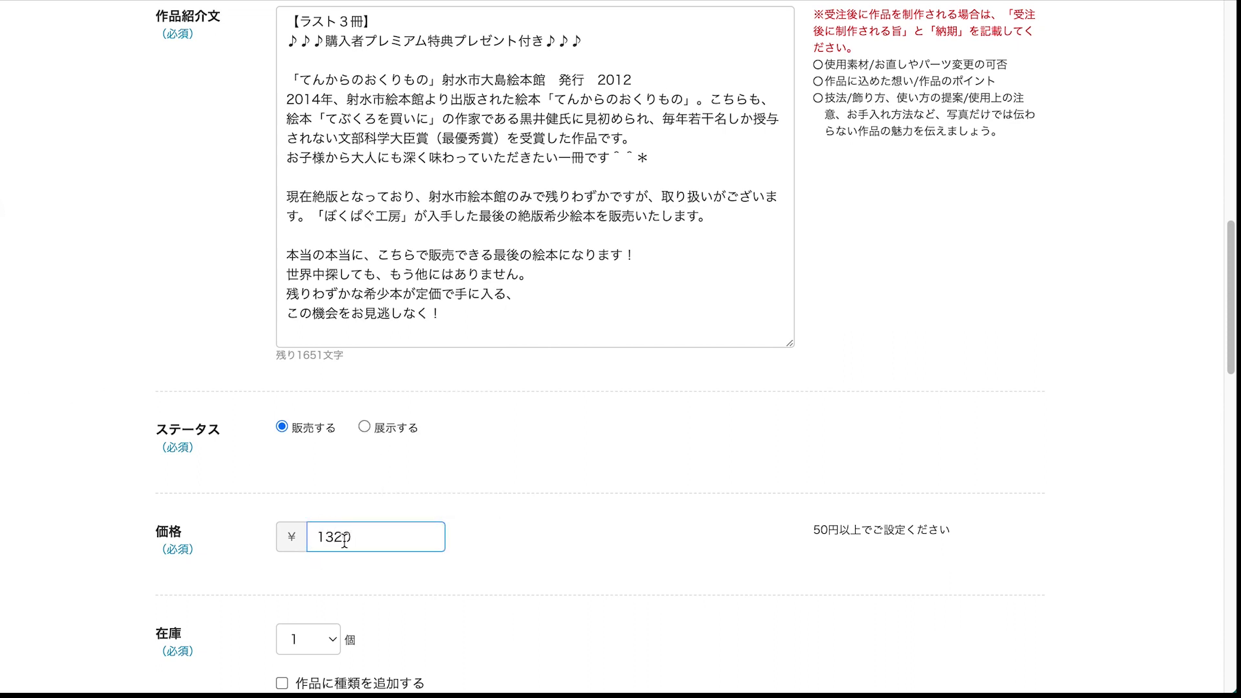
pyautogui.scroll(-2, 375, 545)
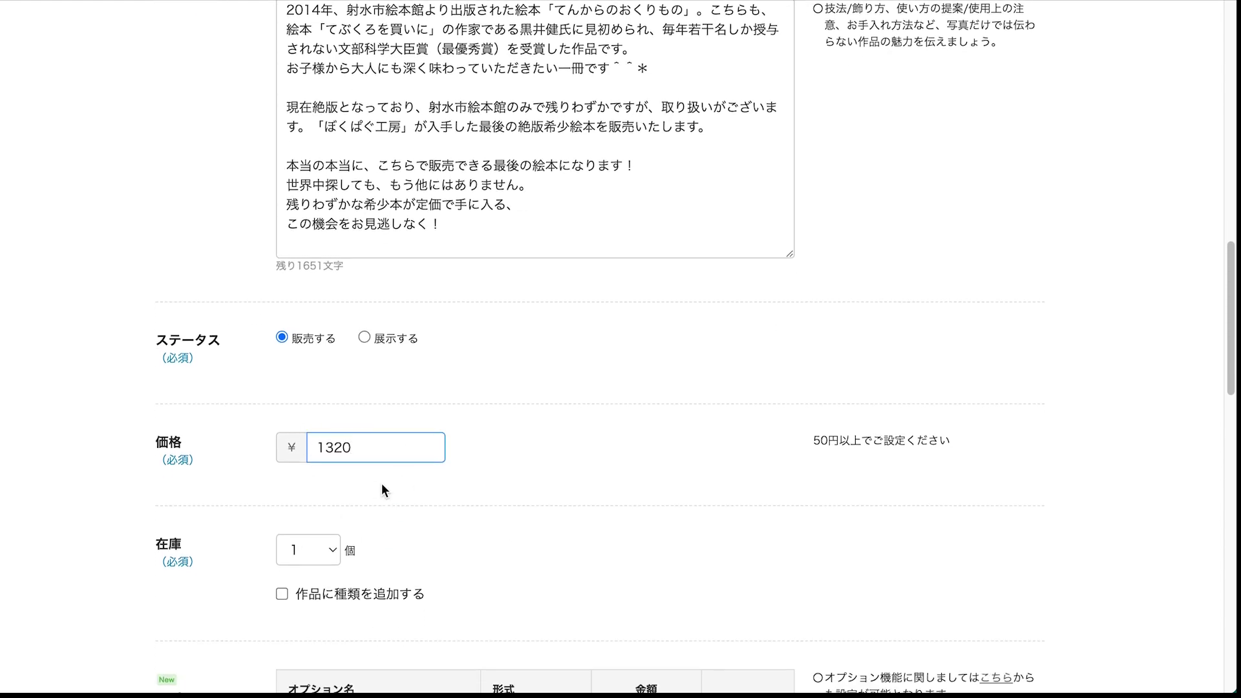
pyautogui.scroll(-1, 414, 427)
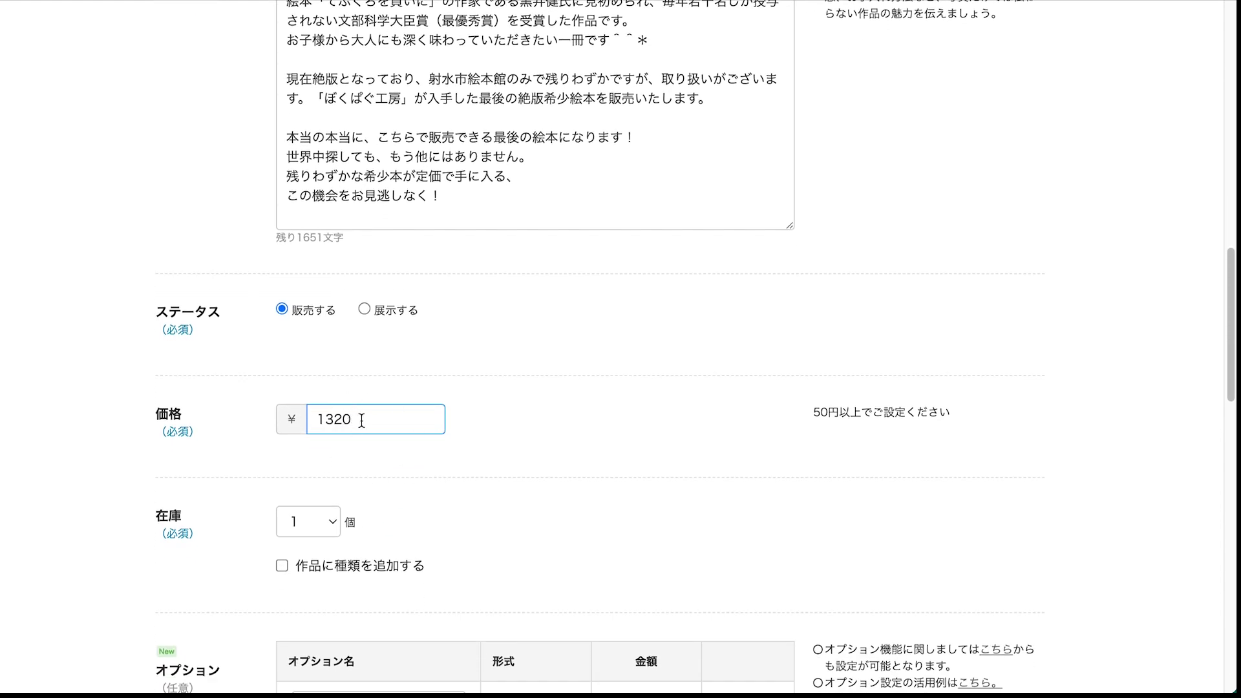
pyautogui.click(331, 523)
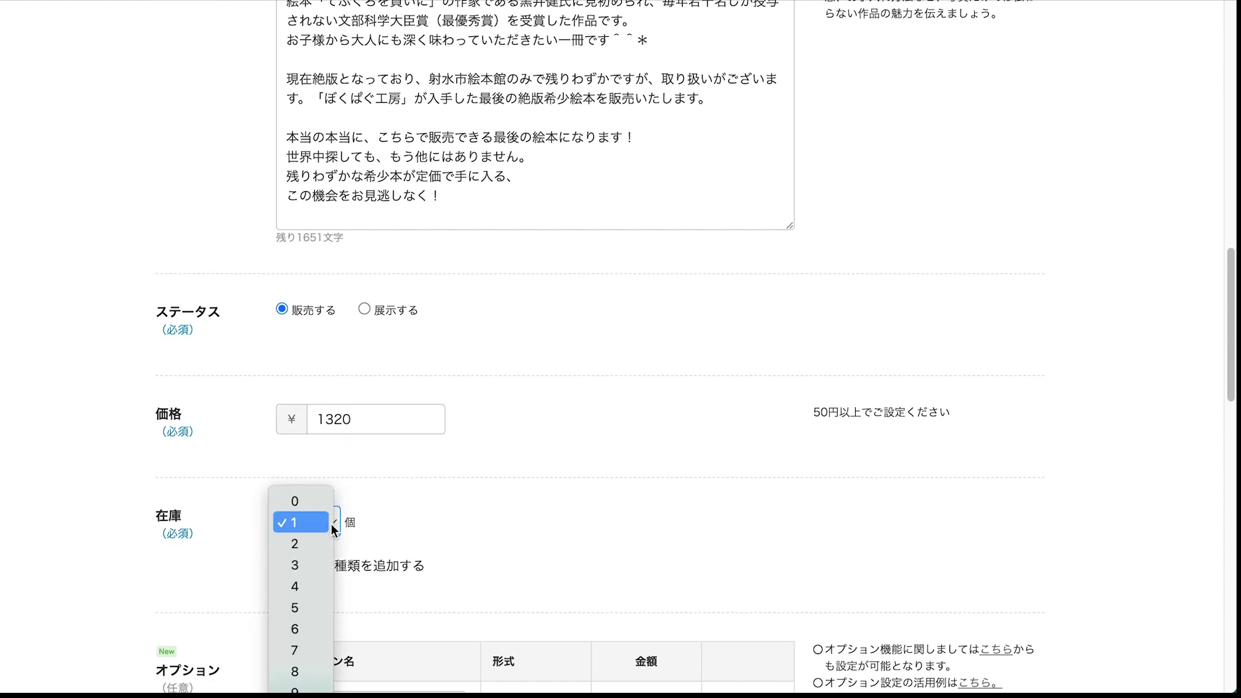
pyautogui.click(313, 562)
# Choose ラッピング as the first purchase option for the work
pyautogui.scroll(-1, 531, 500)
pyautogui.scroll(-5, 511, 485)
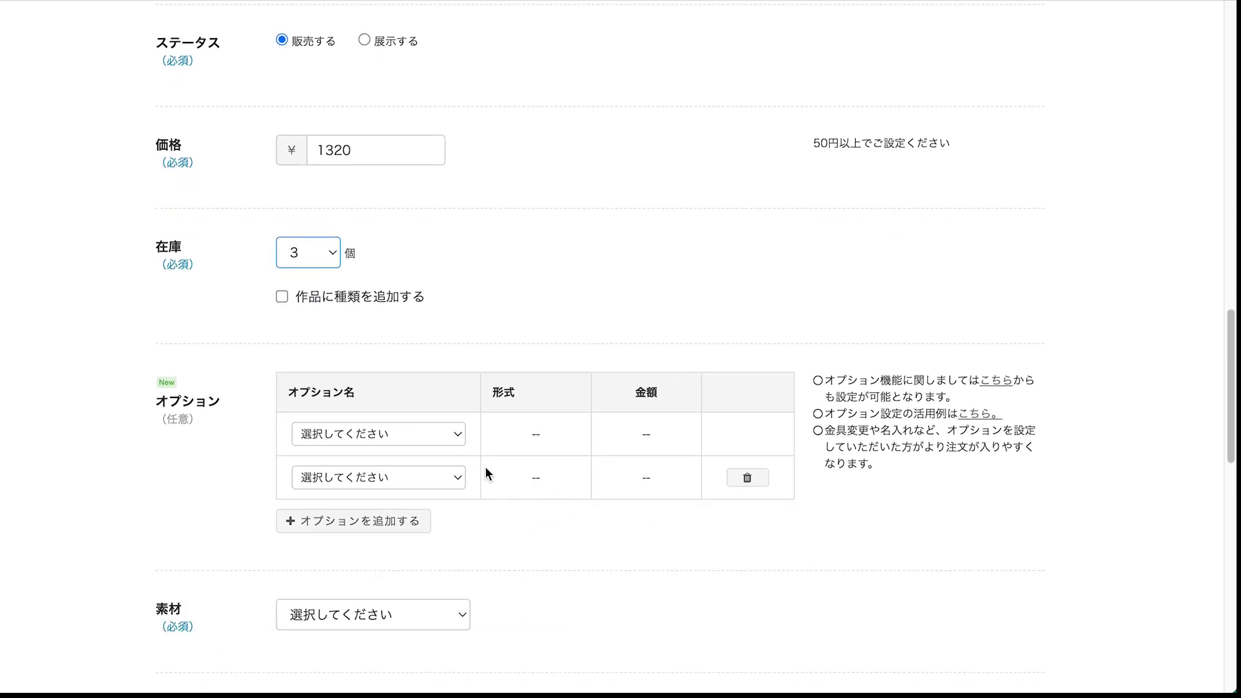
pyautogui.click(459, 436)
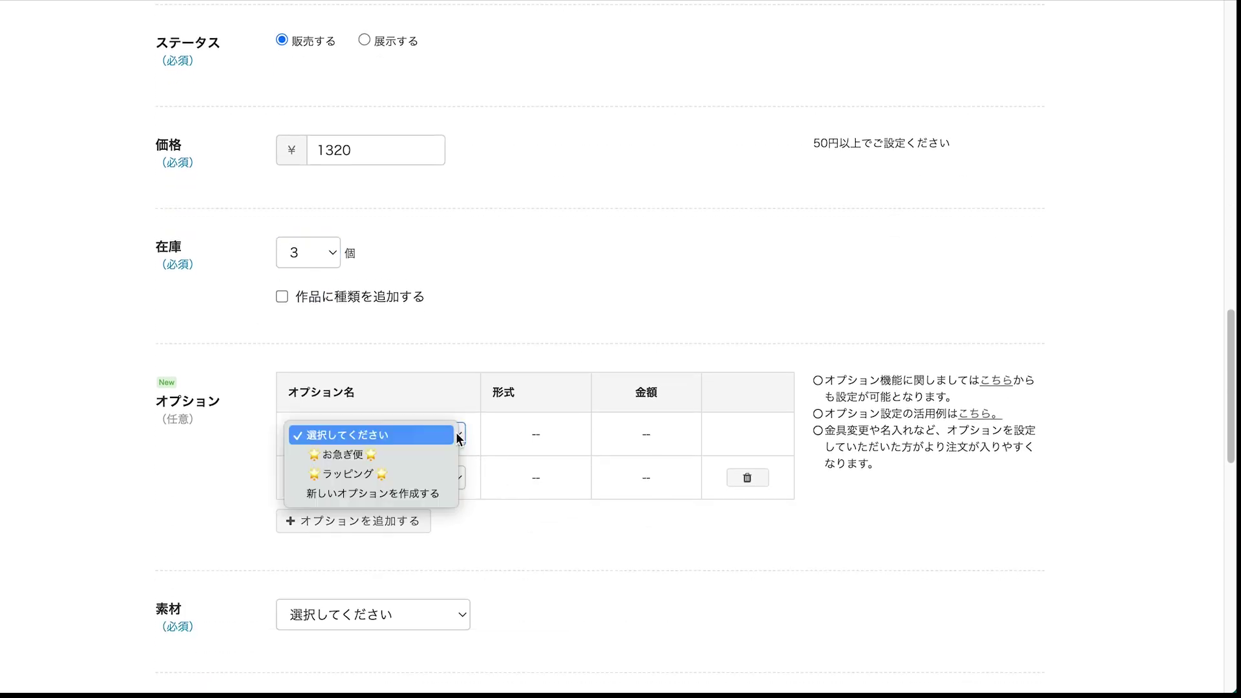
pyautogui.click(440, 478)
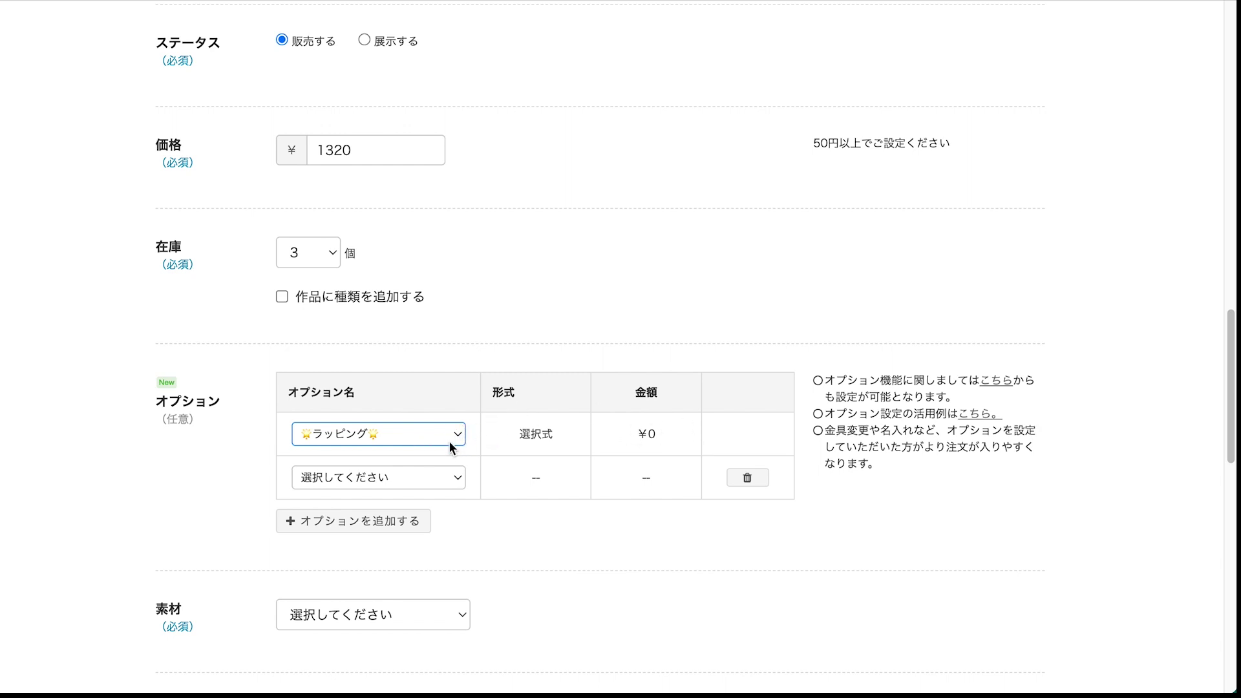
# Set the material to 紙、段ボール and mark brown as the work's colour
pyautogui.scroll(-3, 452, 434)
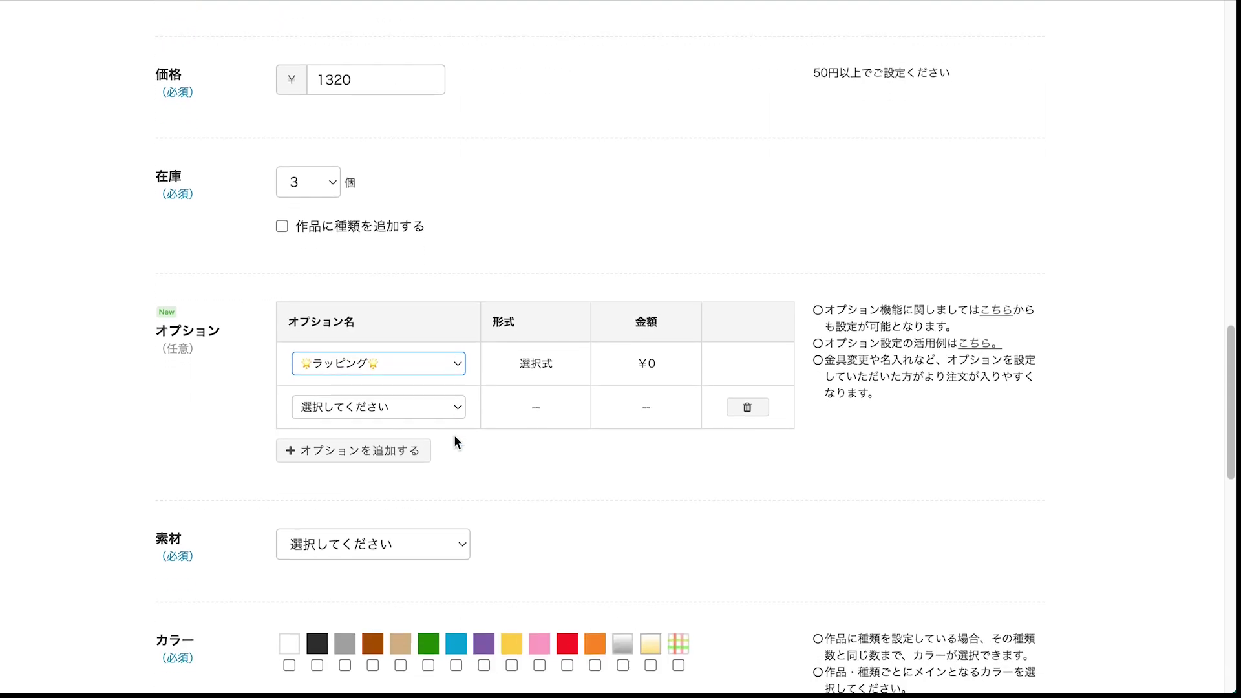
pyautogui.click(463, 416)
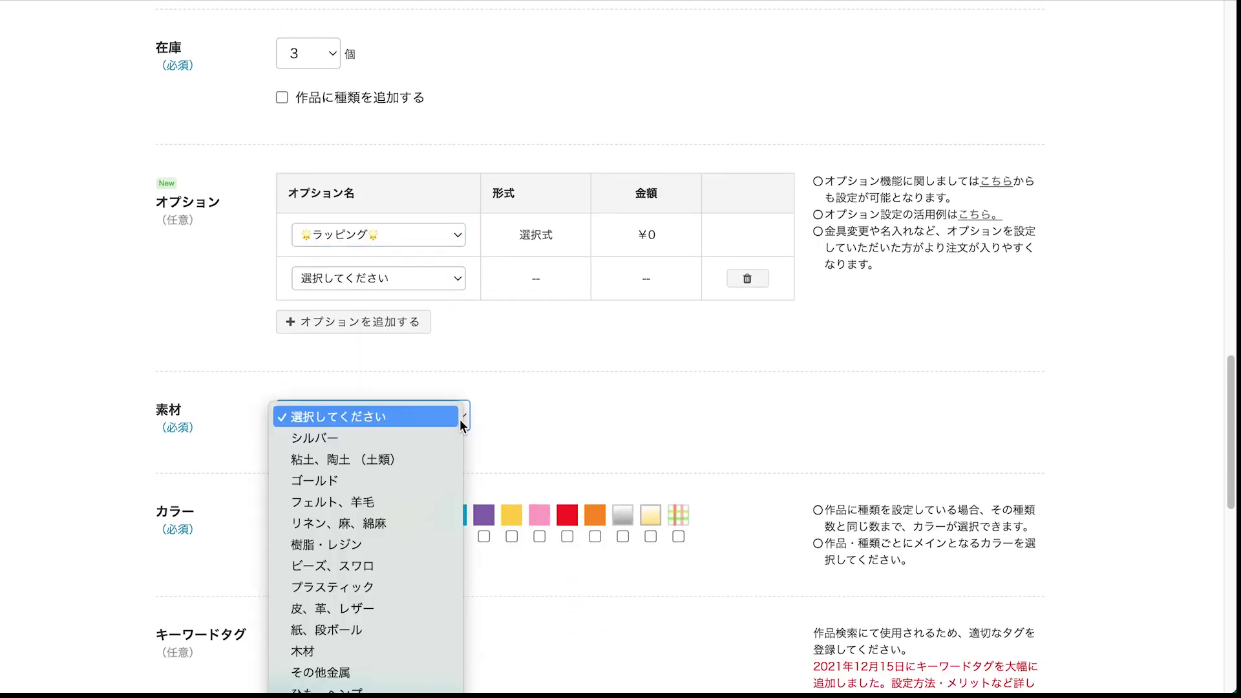
pyautogui.scroll(-2, 413, 494)
pyautogui.scroll(-5, 412, 492)
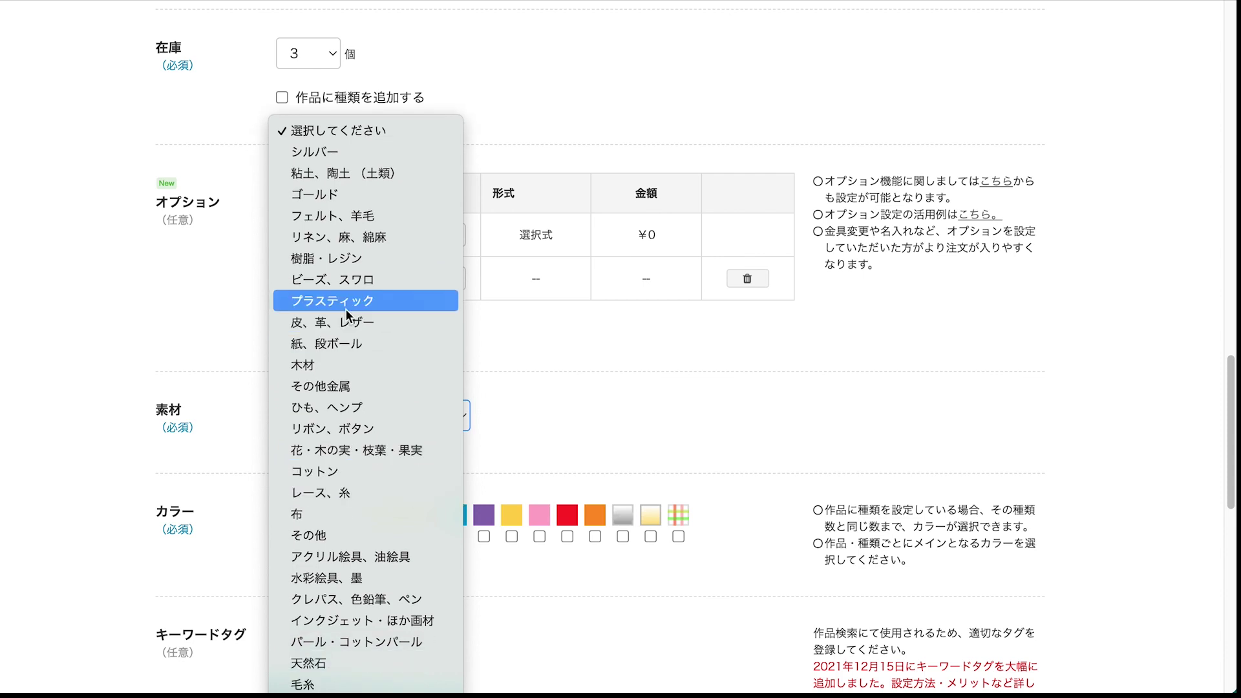
pyautogui.click(349, 344)
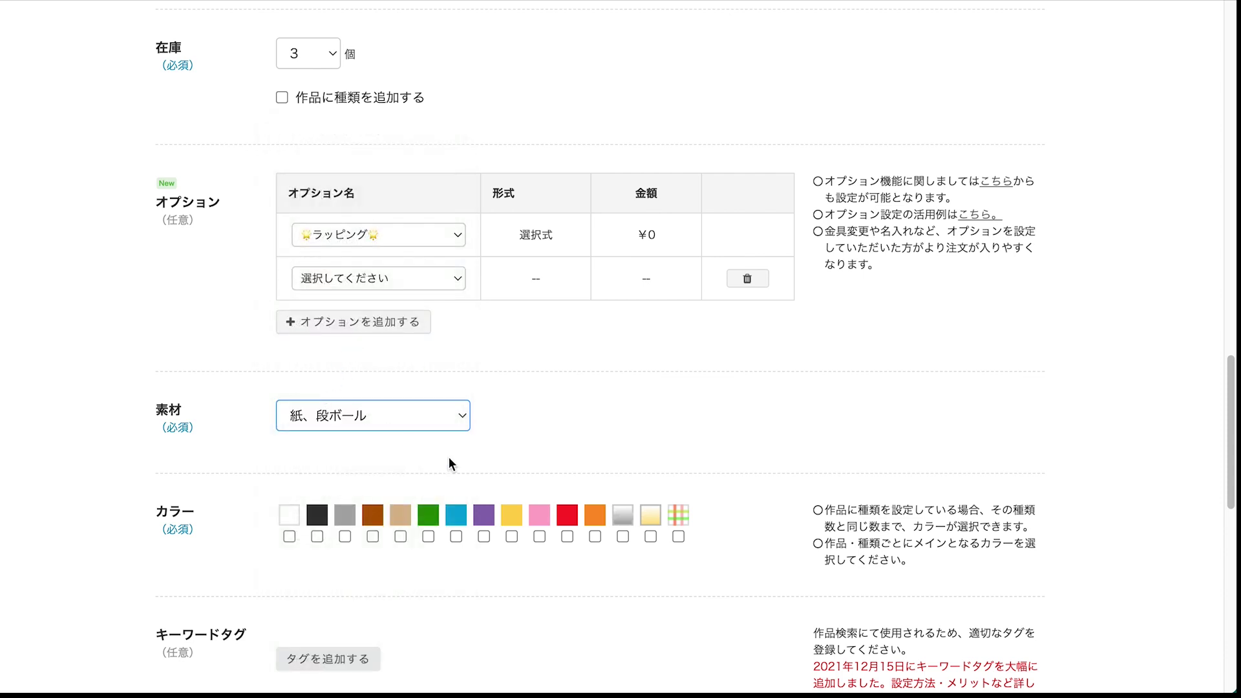
pyautogui.scroll(-3, 571, 414)
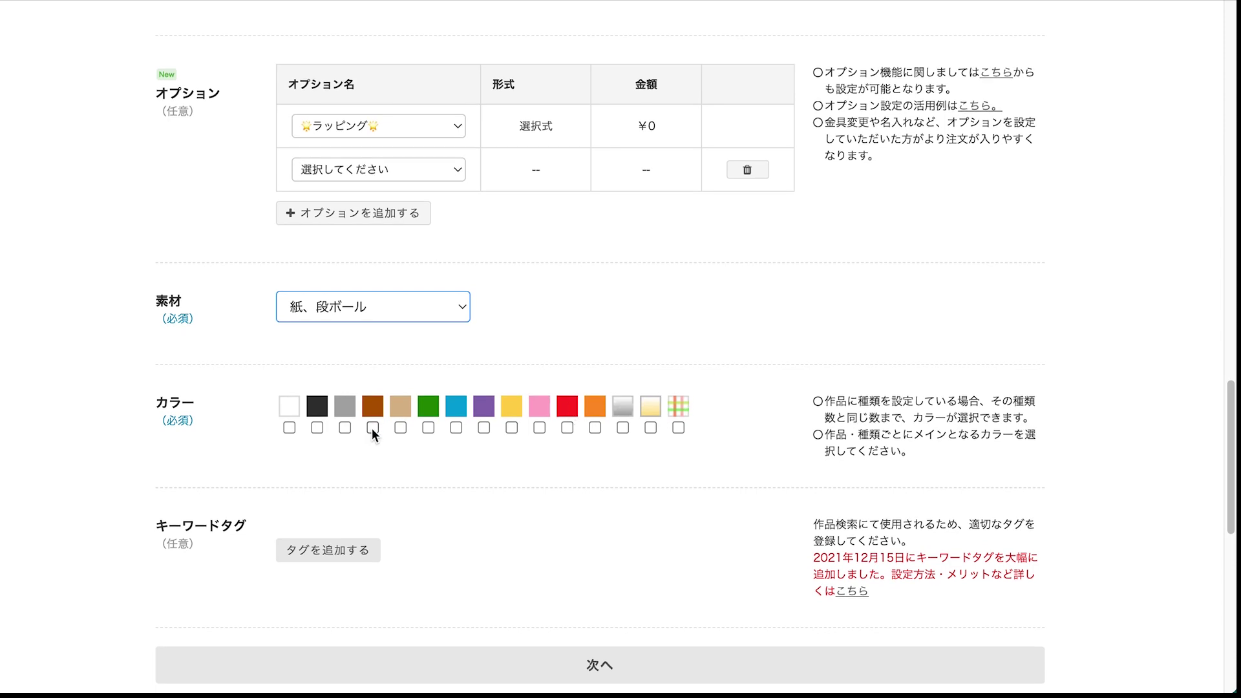
pyautogui.click(372, 427)
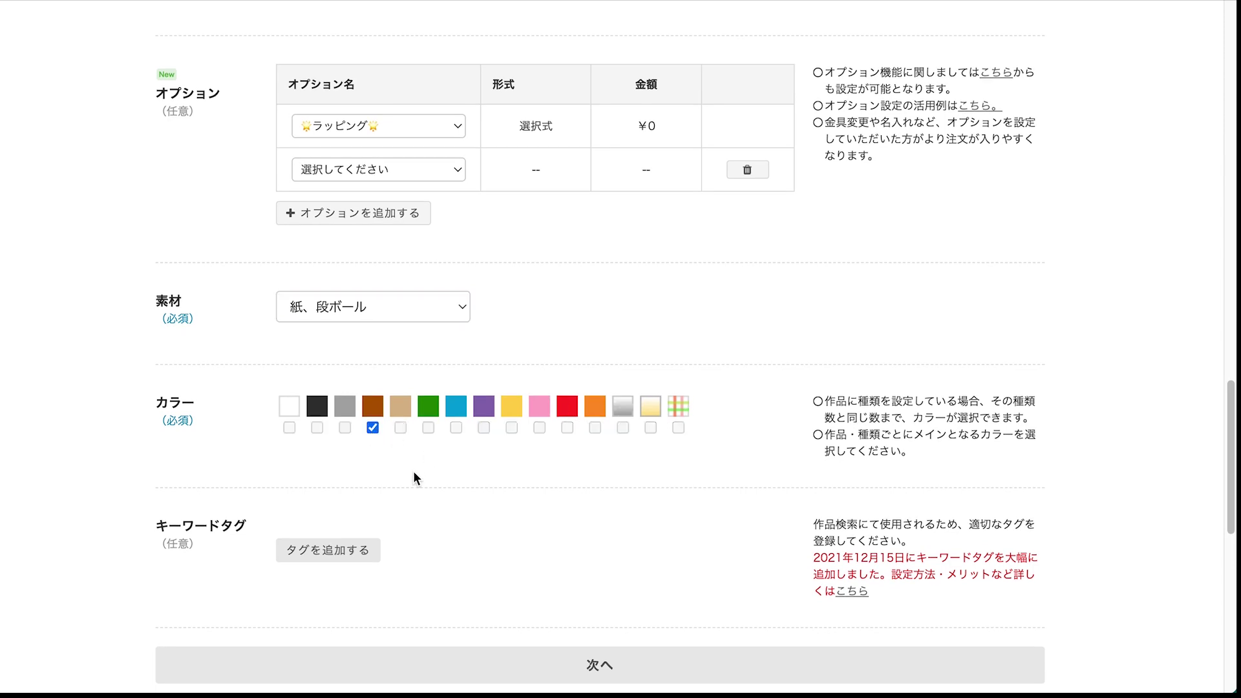
# Open the keyword tag selection and choose the ターゲット tags 小学校低学年 and 6歳児向け
pyautogui.scroll(-4, 466, 492)
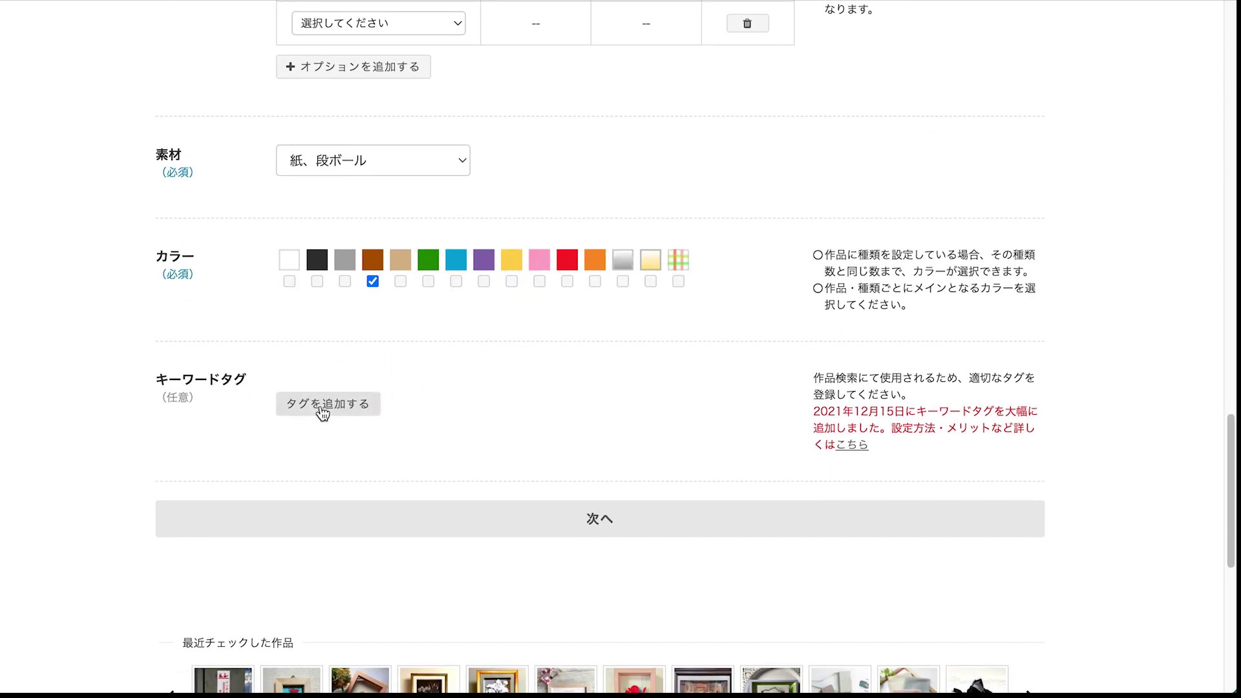
pyautogui.click(323, 409)
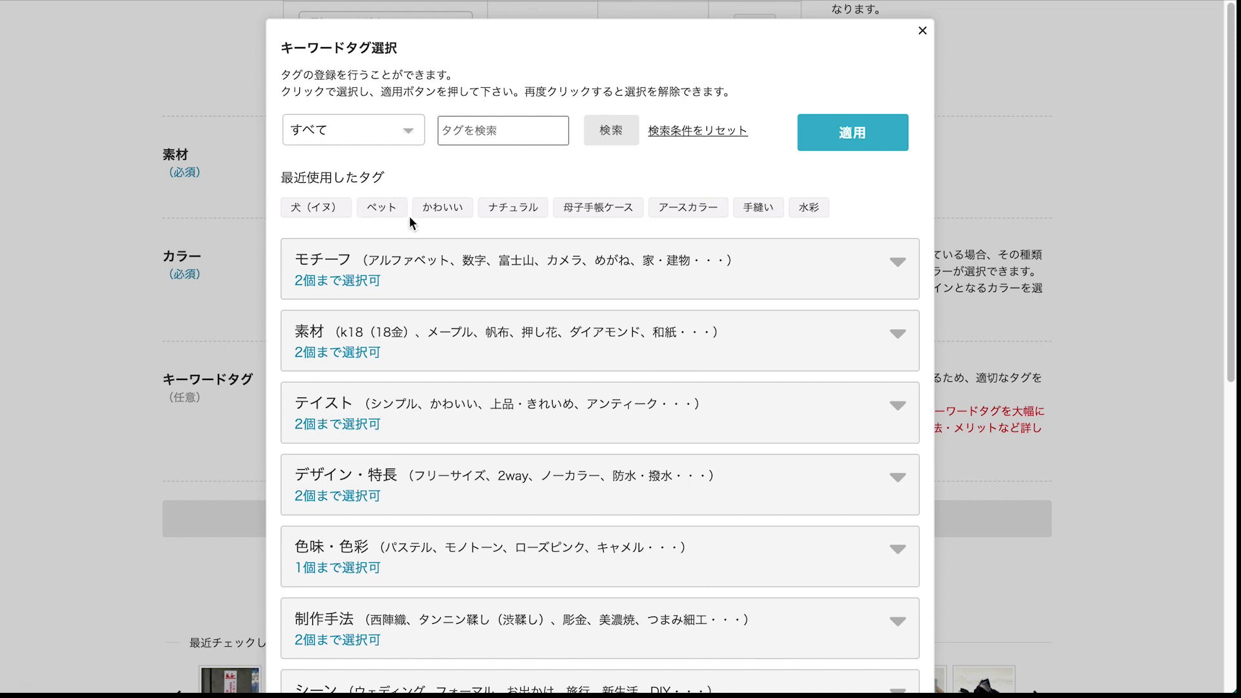
pyautogui.scroll(-4, 501, 168)
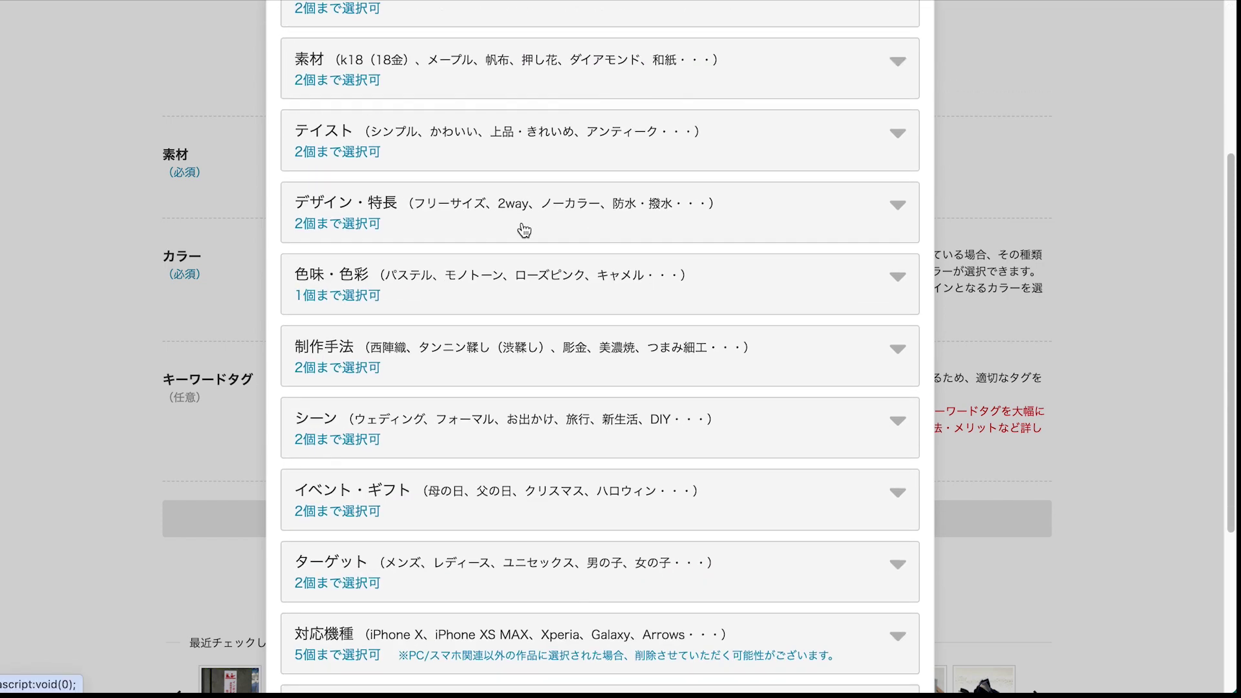
pyautogui.scroll(-3, 524, 231)
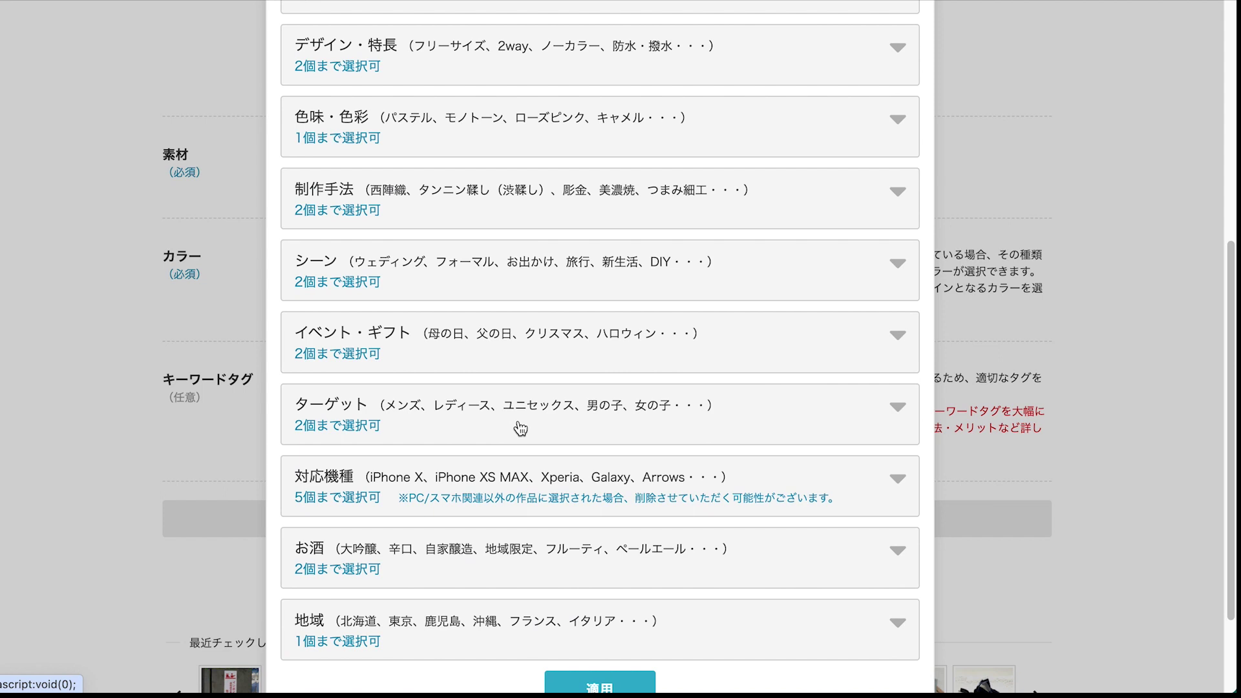
pyautogui.click(521, 428)
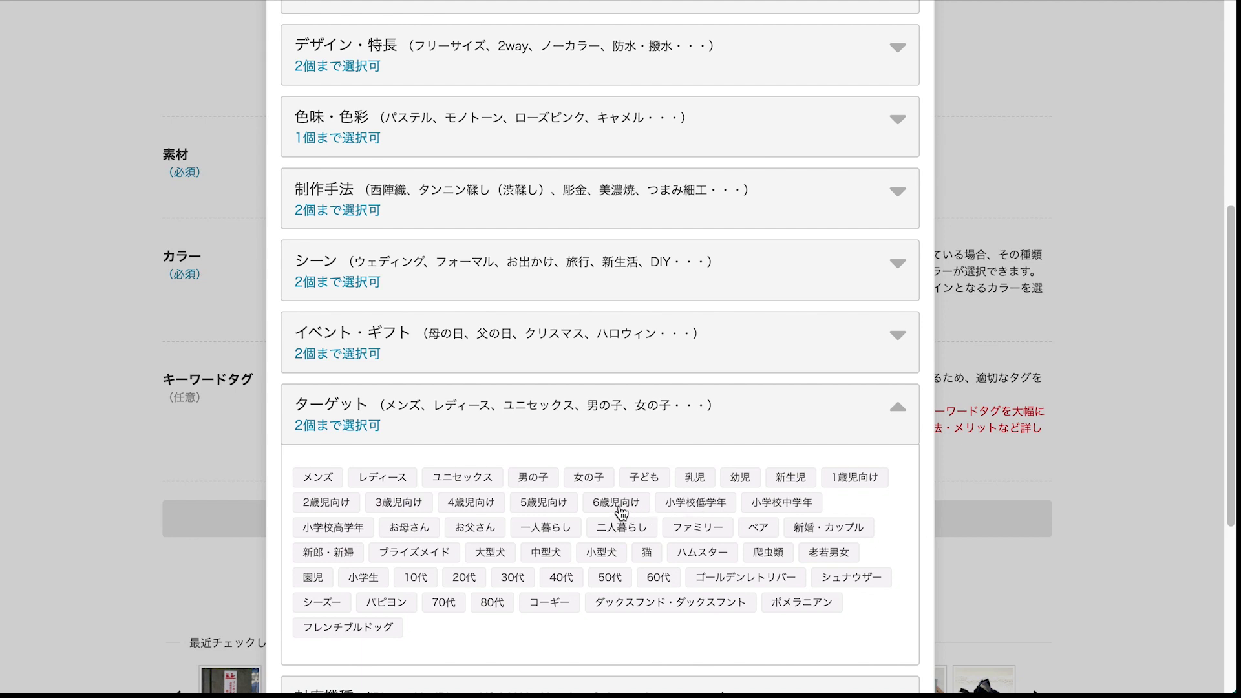
pyautogui.click(679, 507)
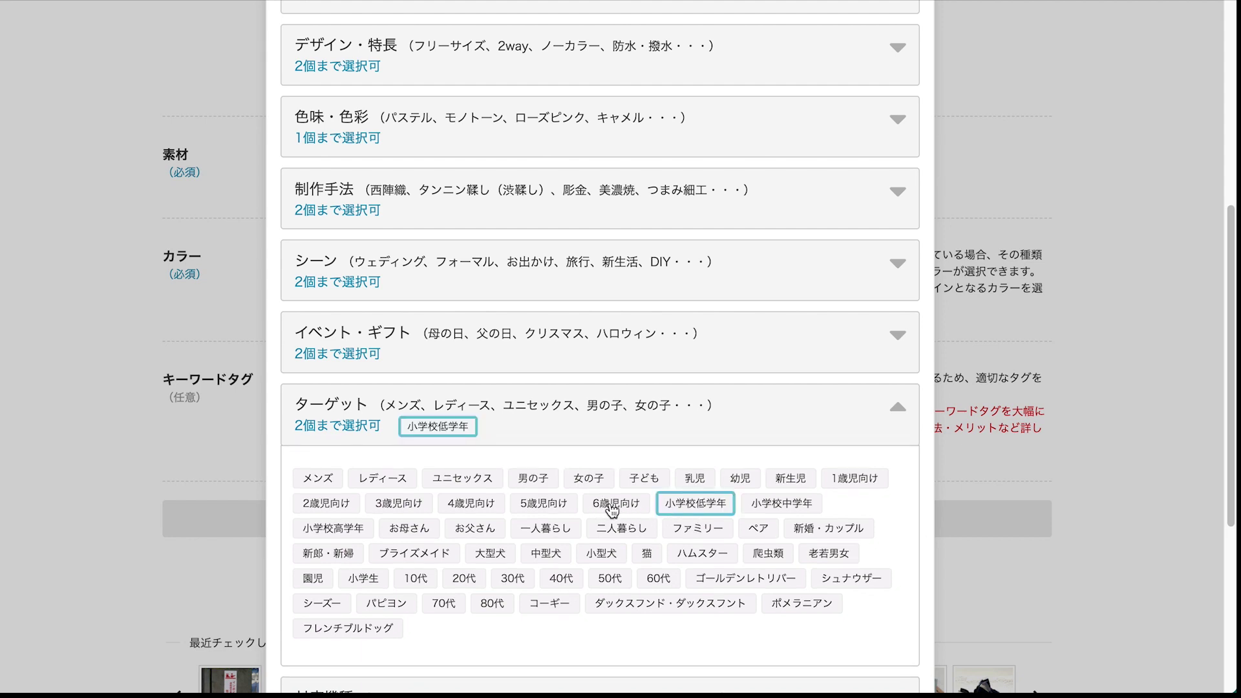
pyautogui.click(611, 511)
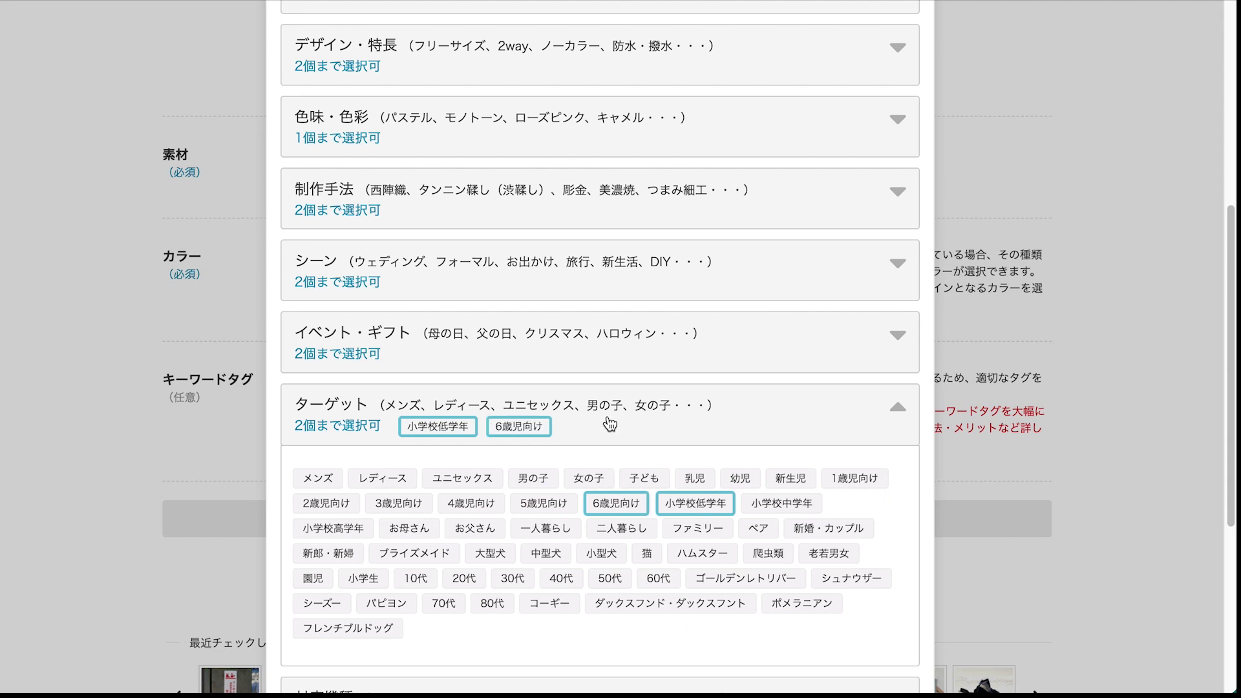
# Select the イベント・ギフト tags 卒園式 and 入学式 and the シーン tag 入学式・卒業式
pyautogui.click(572, 351)
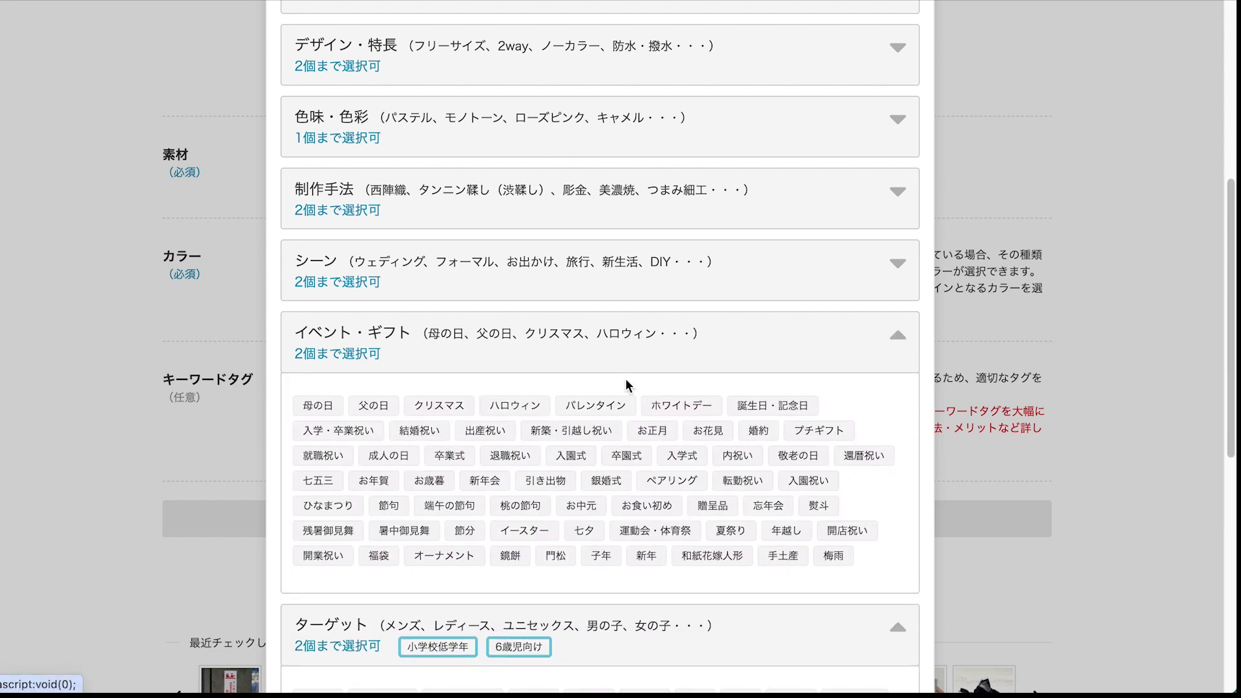
pyautogui.click(630, 459)
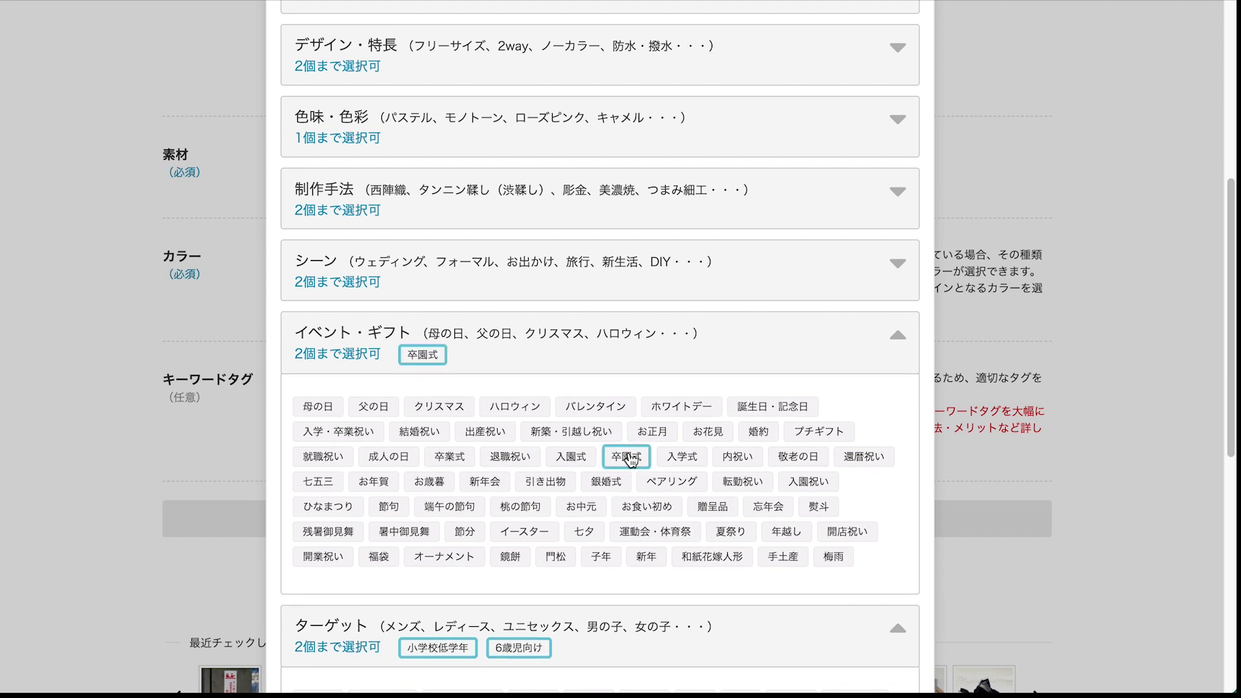
pyautogui.click(691, 463)
pyautogui.click(570, 280)
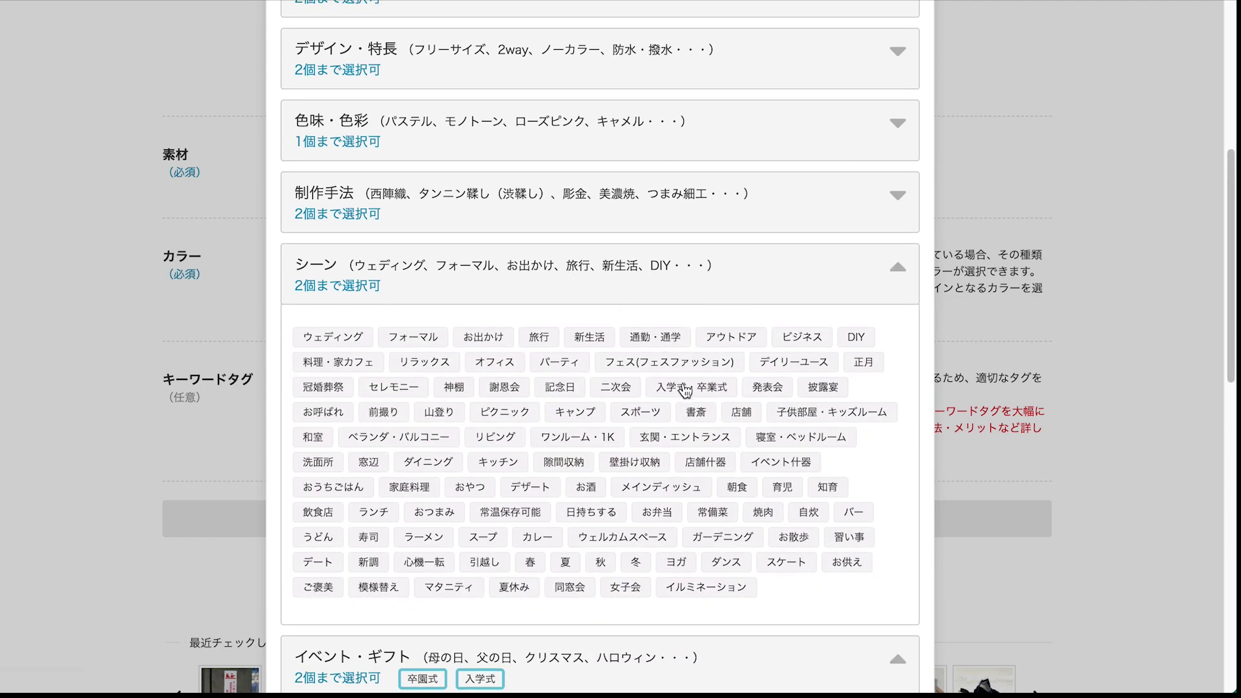
pyautogui.click(686, 390)
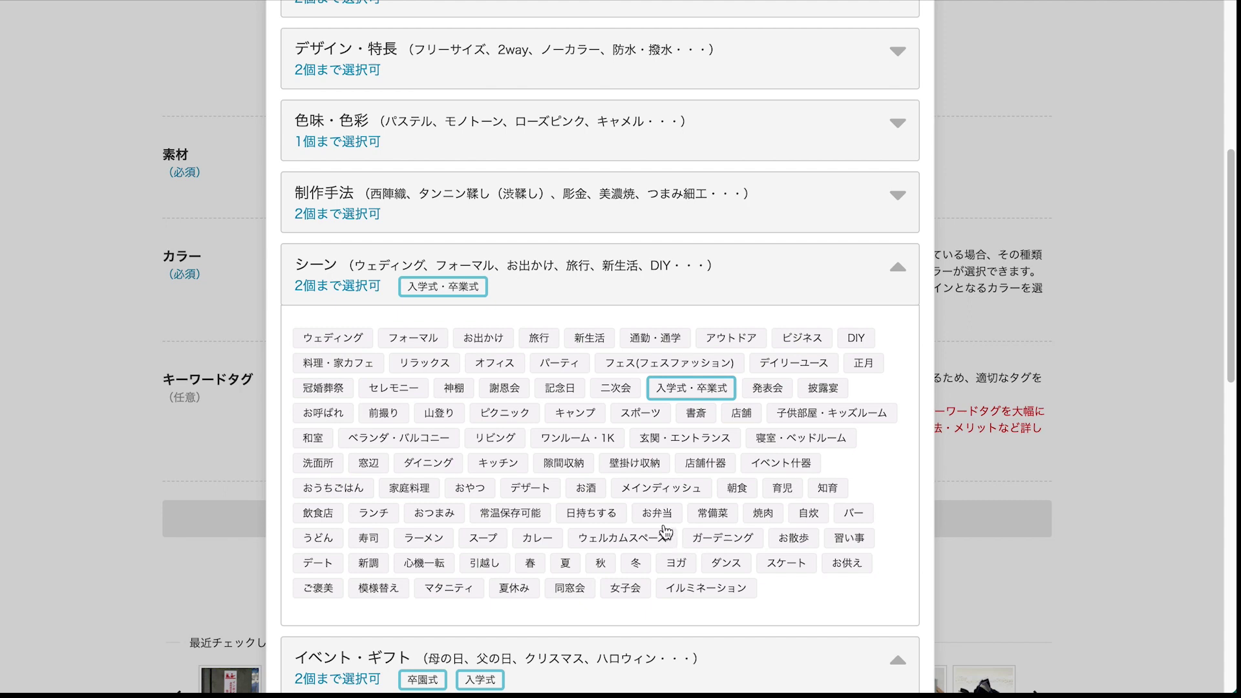
# Search the keyword tags for 水彩 and select it as the 制作手法 tag
pyautogui.click(552, 214)
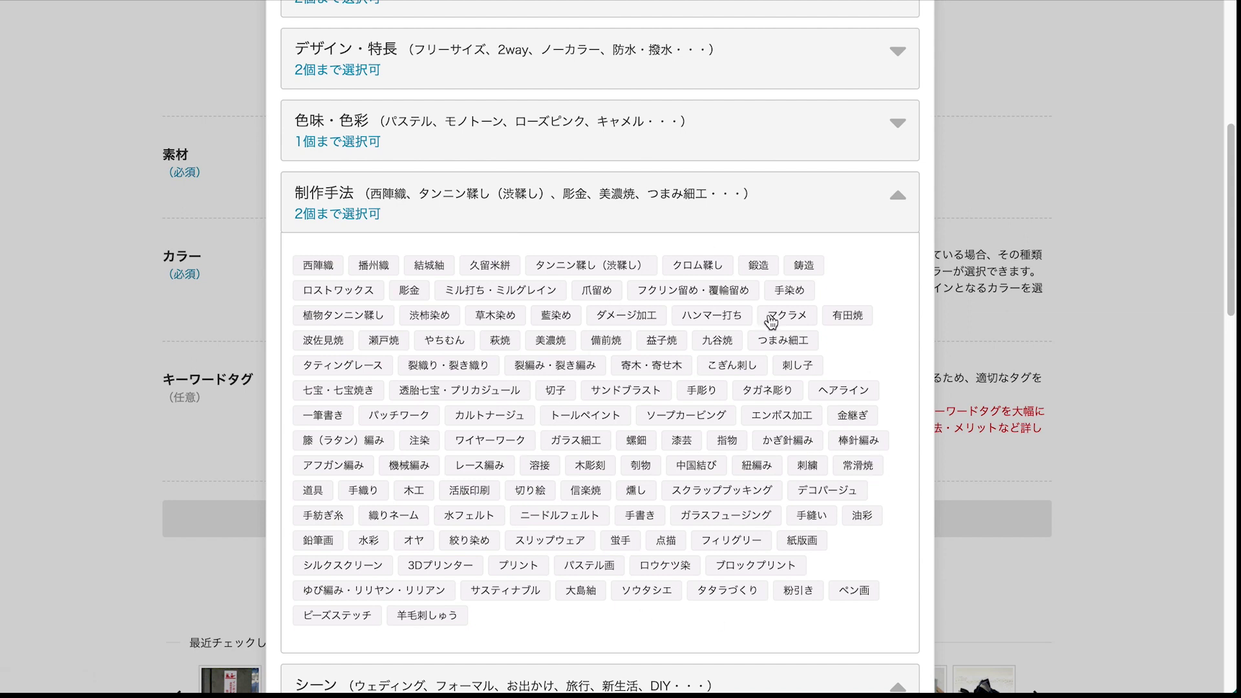
pyautogui.scroll(2, 637, 401)
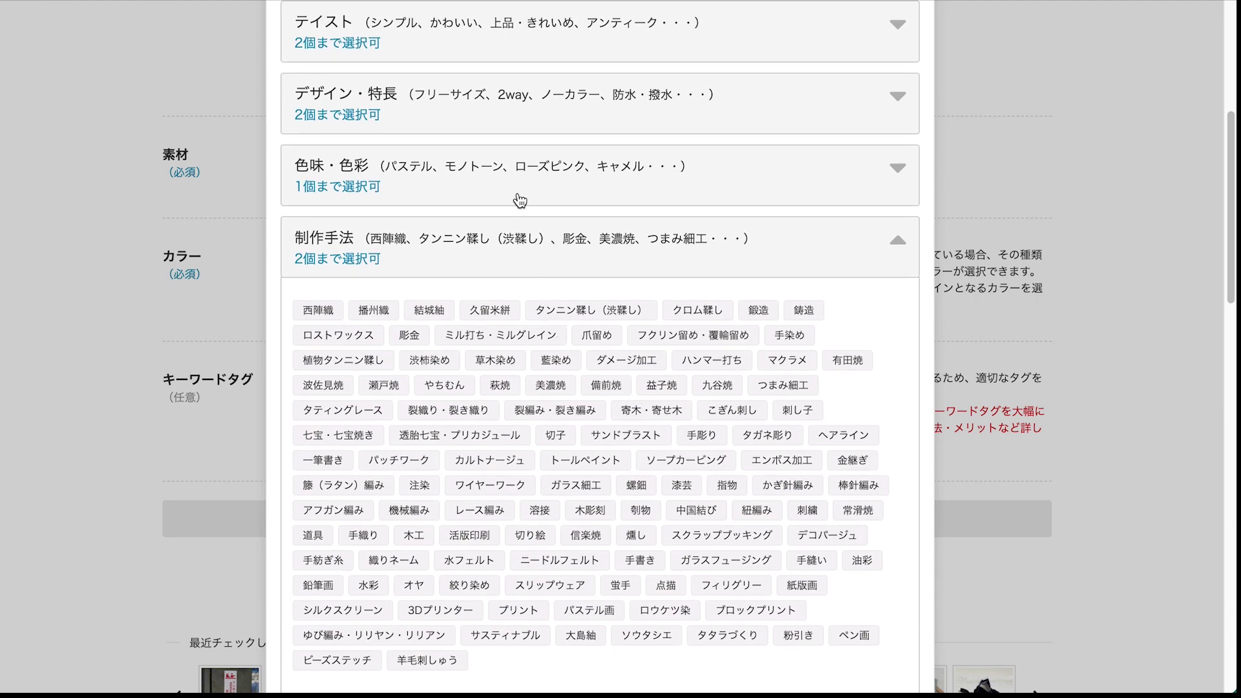
pyautogui.click(519, 189)
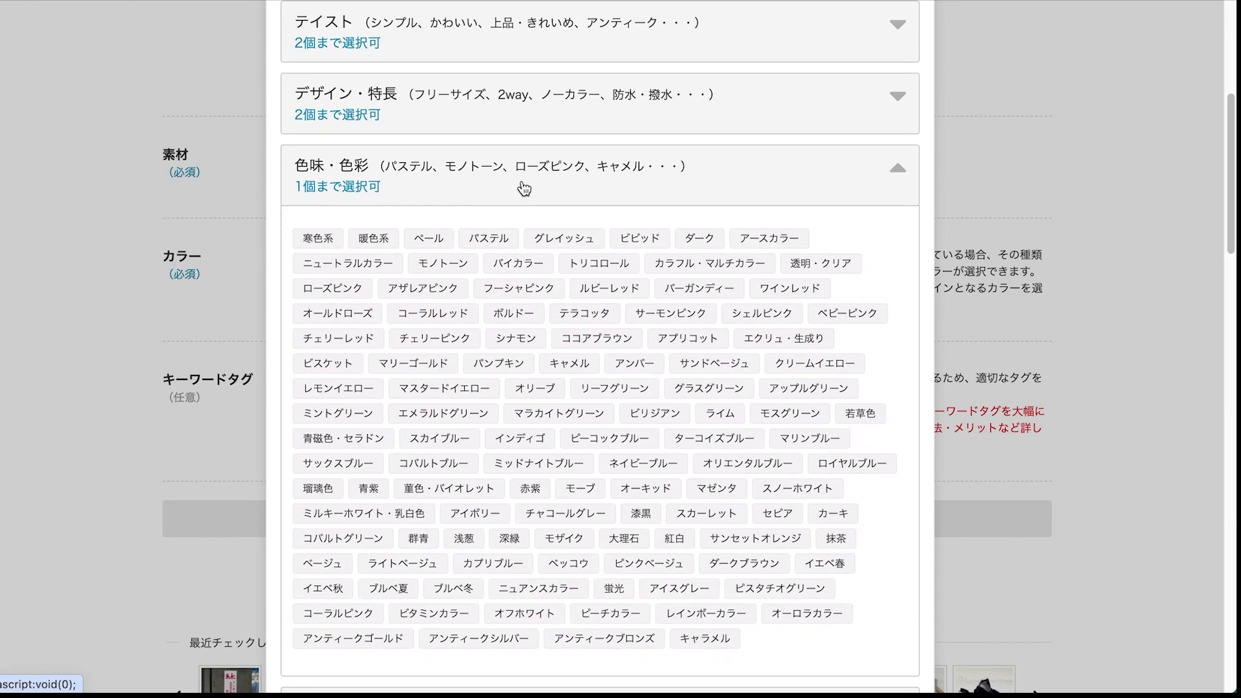
pyautogui.scroll(10, 524, 188)
pyautogui.click(502, 135)
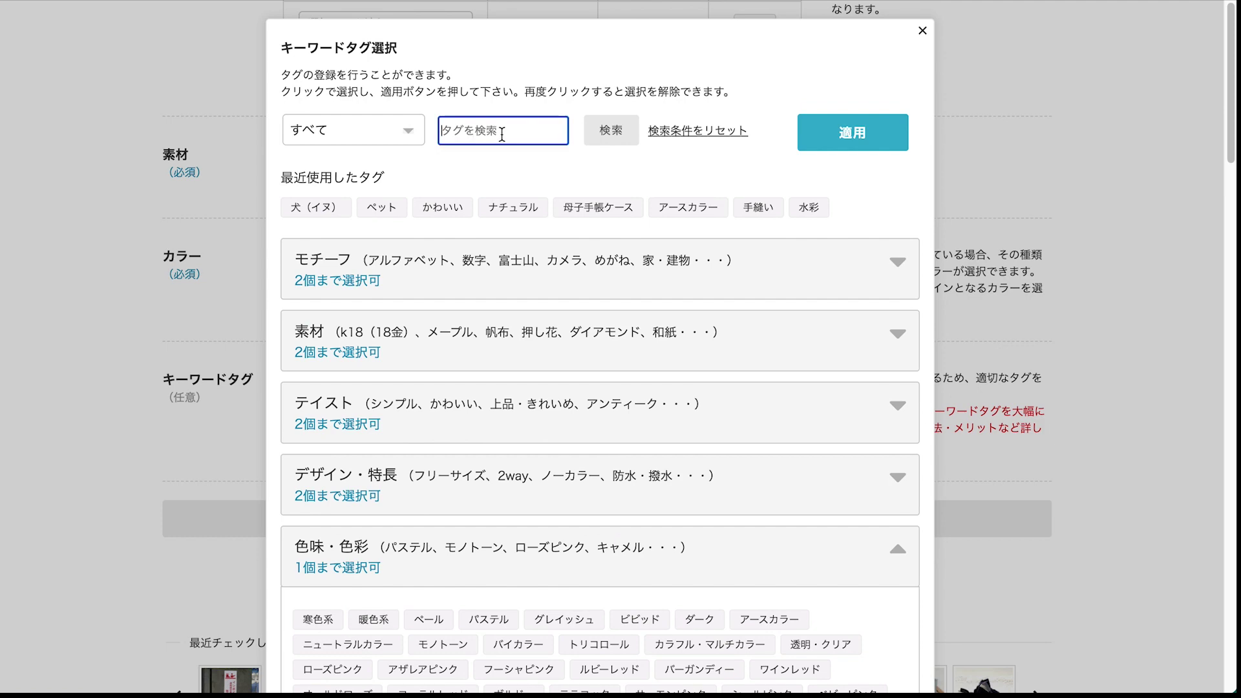
pyautogui.write('水彩')
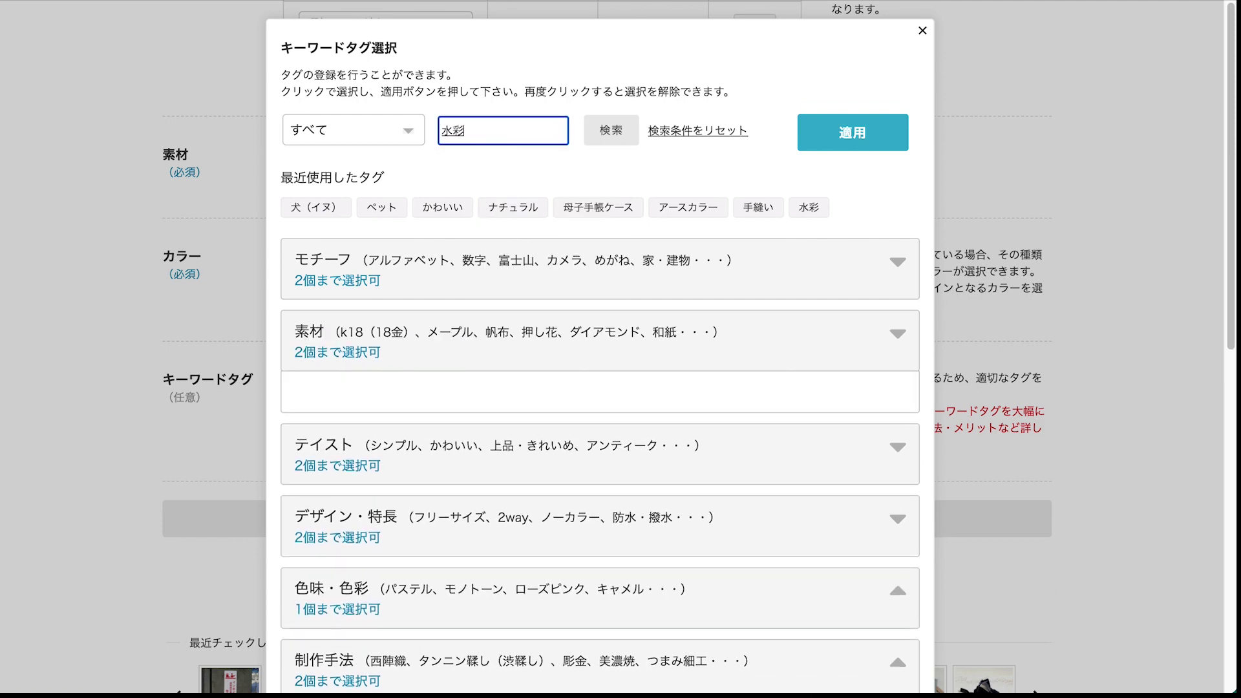
pyautogui.press('Return')
pyautogui.press('Return')
pyautogui.scroll(-4, 642, 546)
pyautogui.click(314, 478)
pyautogui.scroll(-14, 721, 317)
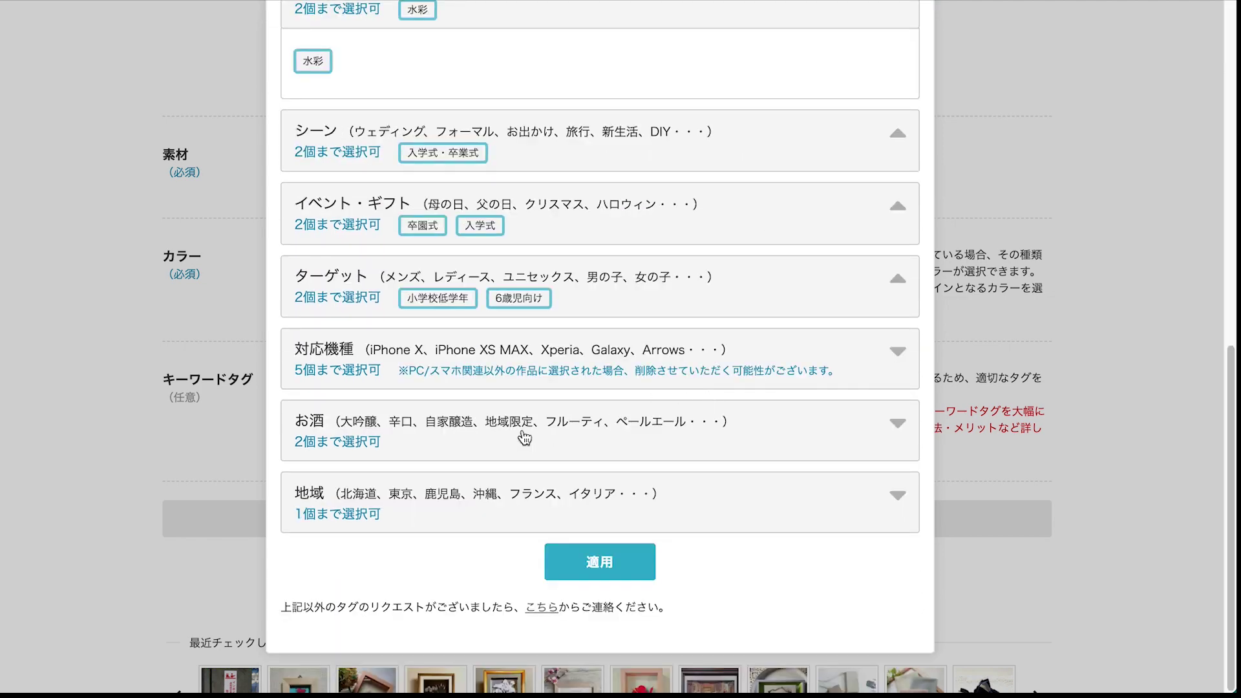
# Search the keyword tags for 鹿 and check the matching categories
pyautogui.scroll(5, 701, 313)
pyautogui.scroll(5, 576, 269)
pyautogui.moveTo(465, 126); pyautogui.dragTo(410, 122)
pyautogui.write('しか')
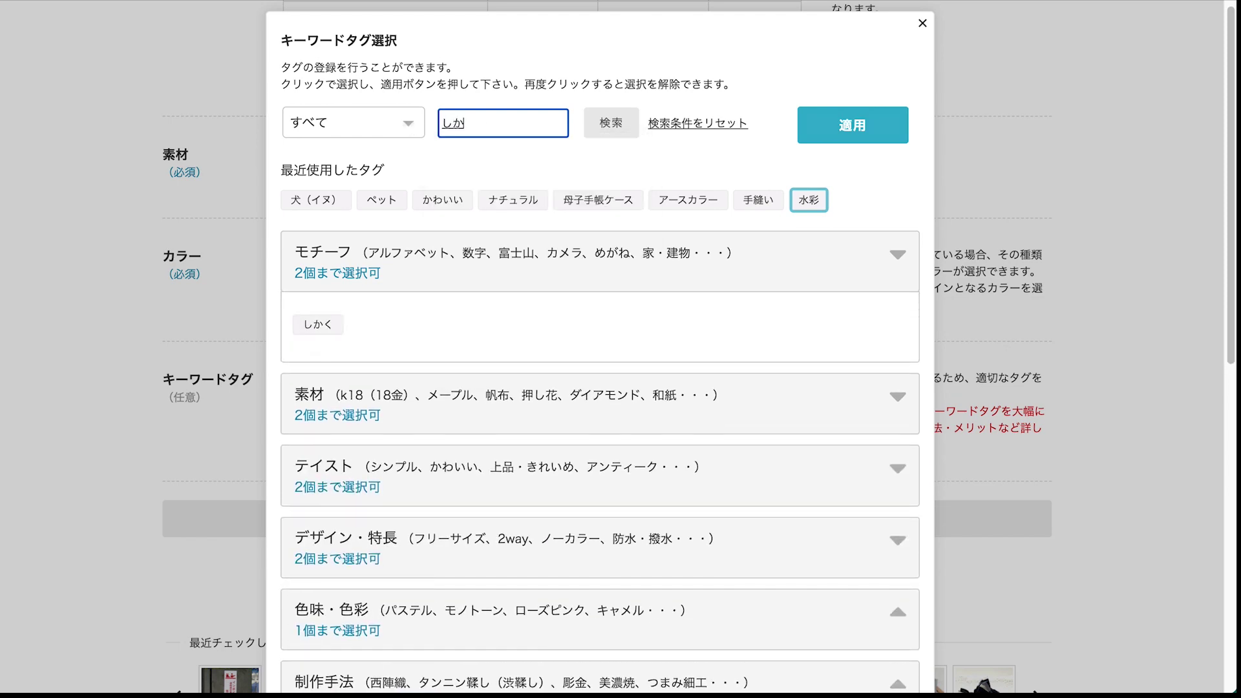
pyautogui.press('space')
pyautogui.press('space')
pyautogui.press('space')
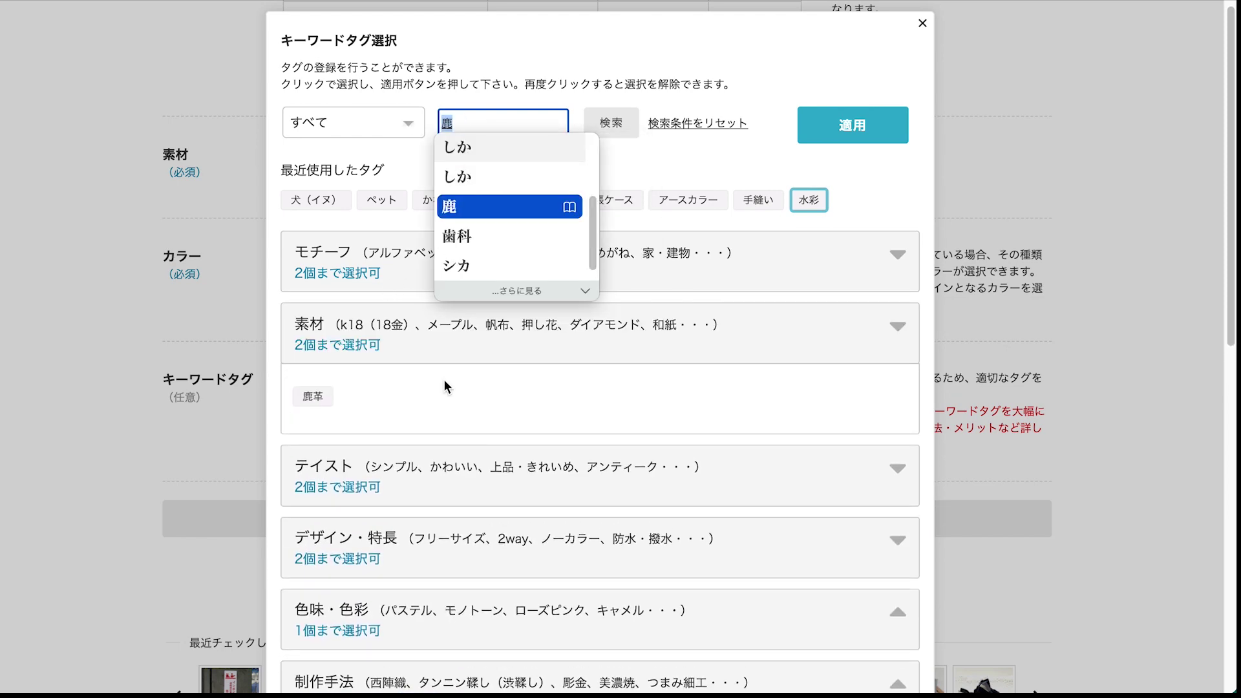
pyautogui.scroll(-10, 400, 323)
pyautogui.scroll(10, 517, 446)
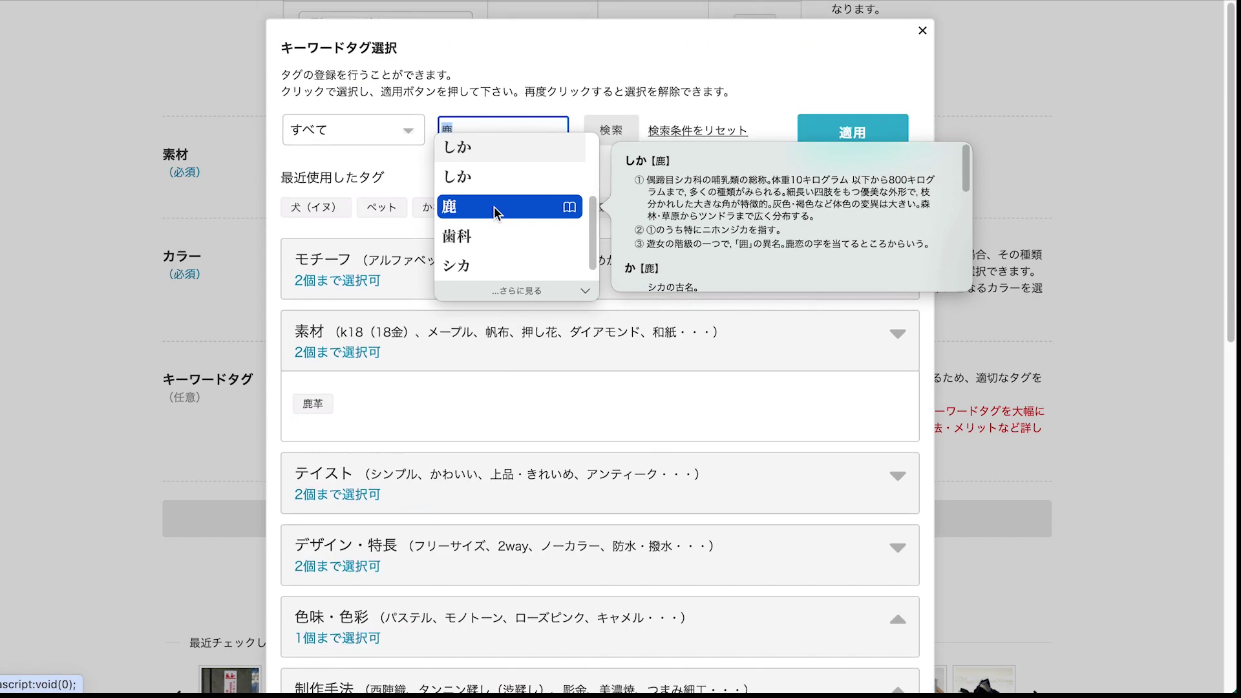
# Search the tags for 動物, select it under テイスト, and apply the chosen keyword tags to the listing
pyautogui.click(464, 128)
pyautogui.press('BackSpace')
pyautogui.write('doubutsu')
pyautogui.press('space')
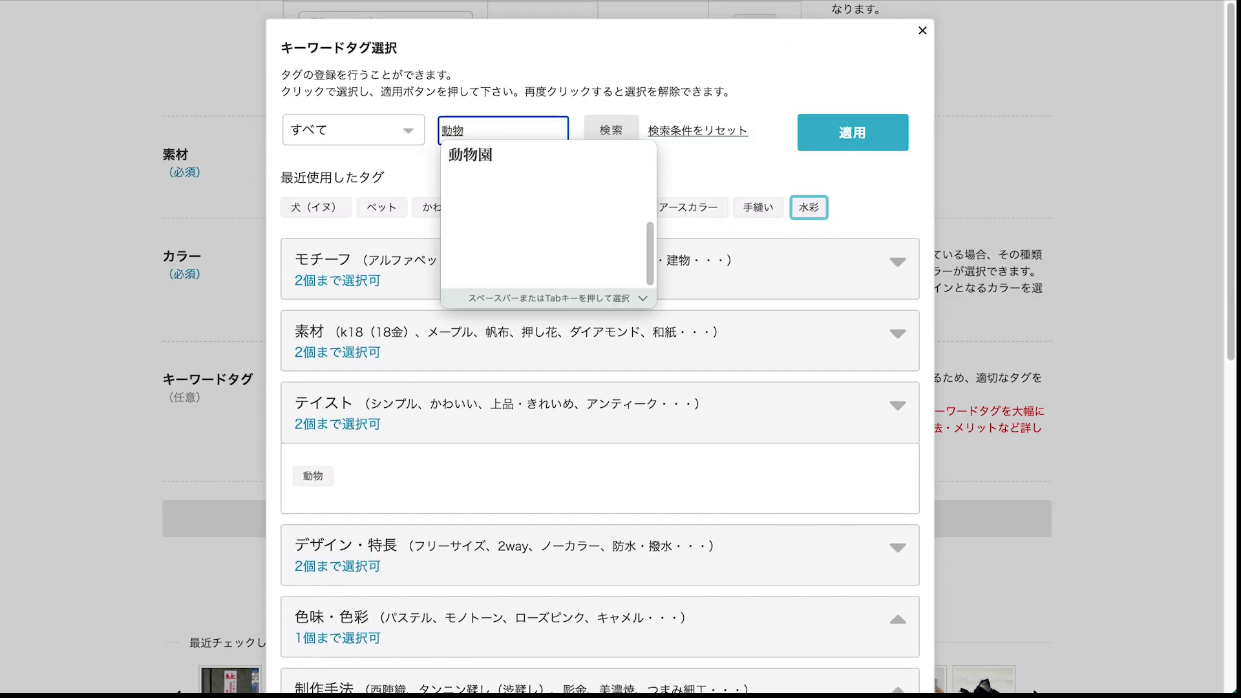
pyautogui.click(312, 476)
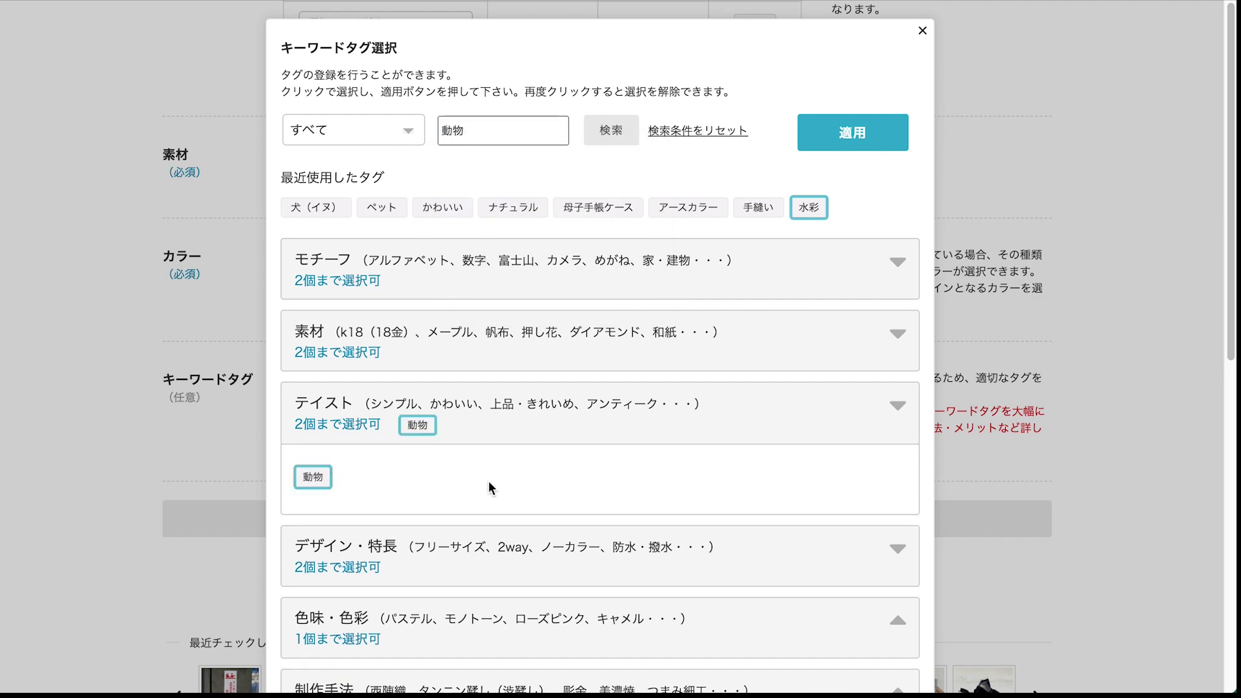
pyautogui.scroll(-6, 492, 485)
pyautogui.scroll(6, 588, 450)
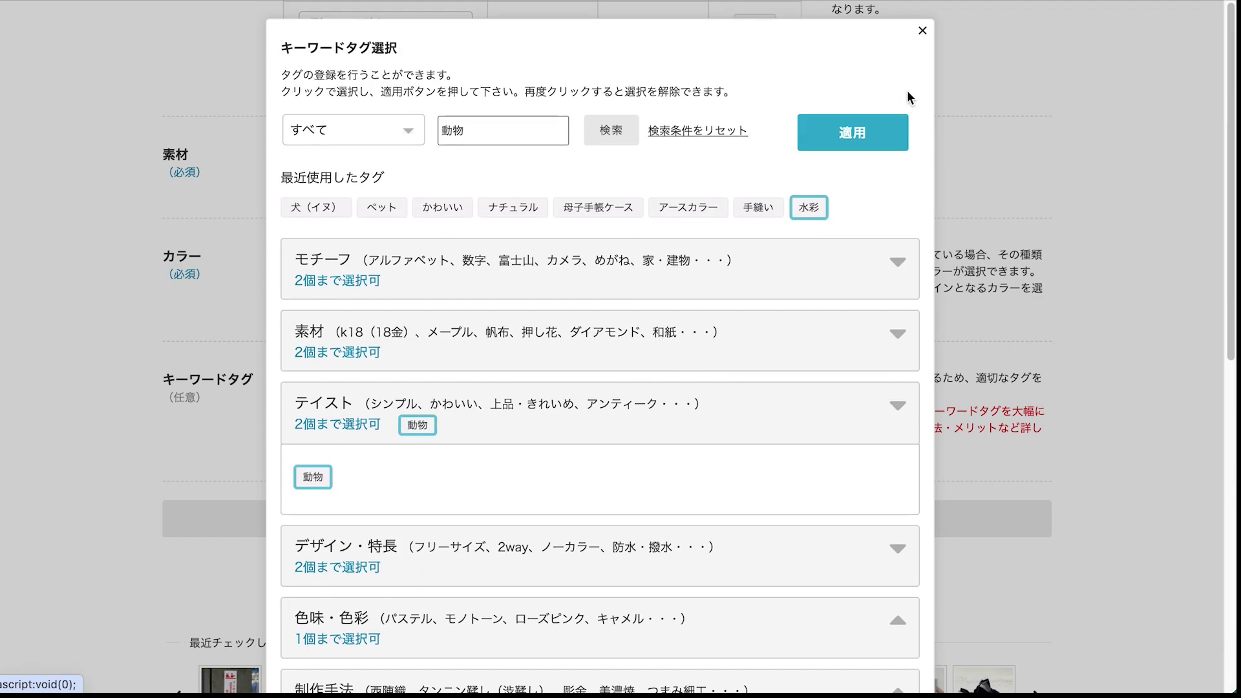
pyautogui.click(857, 131)
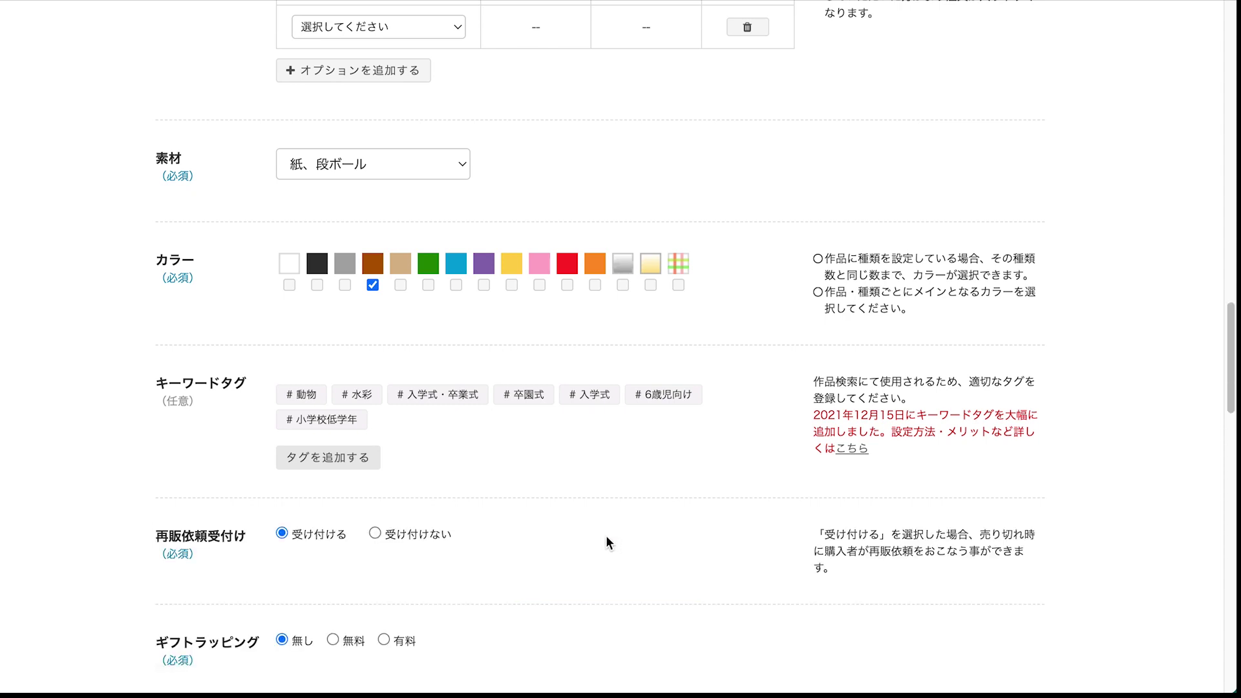
# Set 再販依頼受付け to 受け付けない and ギフトラッピング to 無料
pyautogui.scroll(-5, 607, 535)
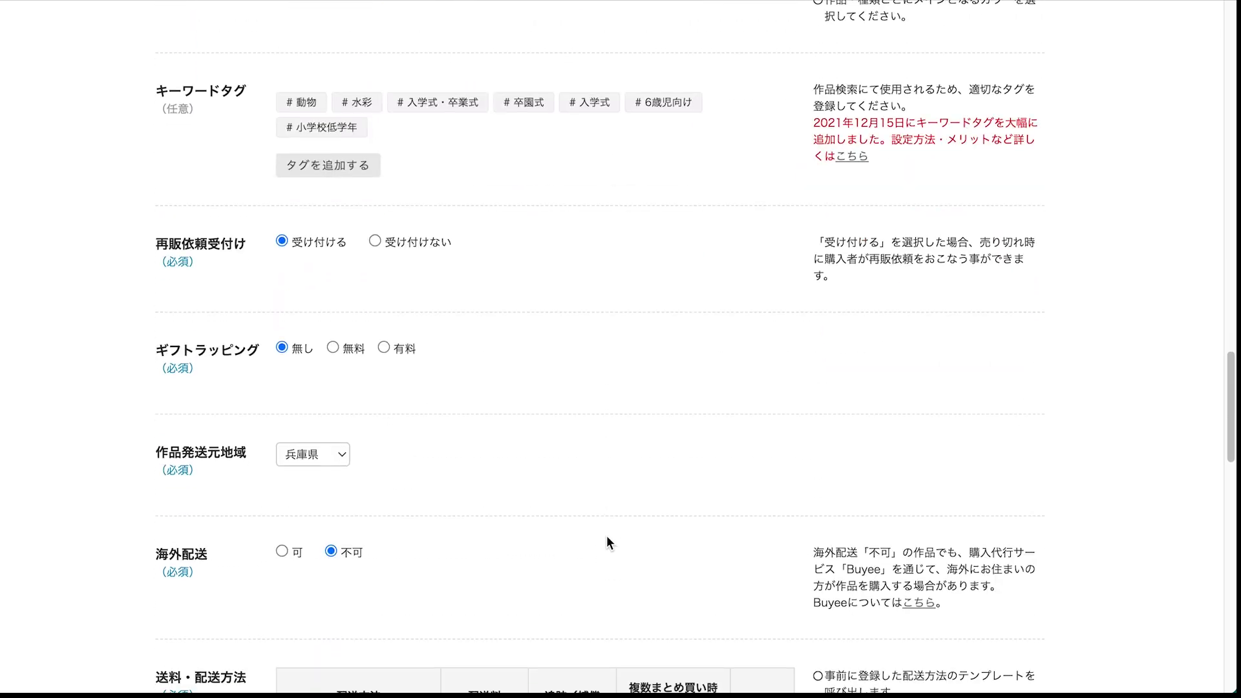
pyautogui.scroll(1, 523, 261)
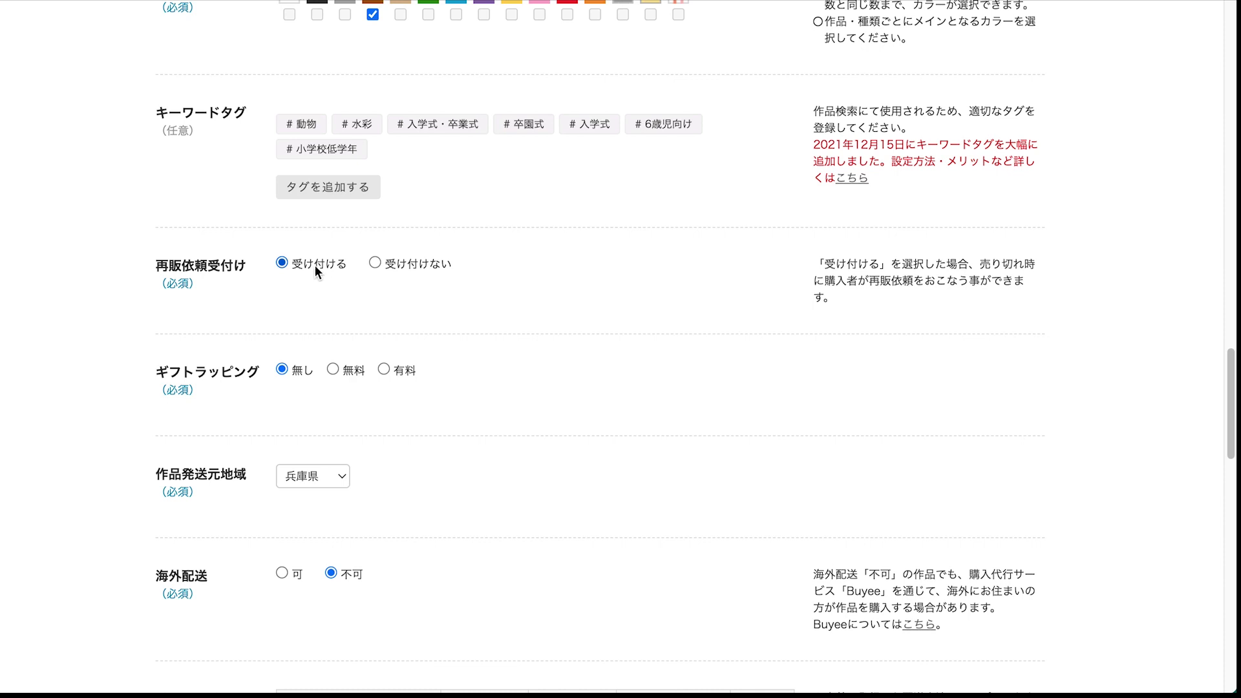
pyautogui.click(376, 263)
pyautogui.click(333, 371)
pyautogui.scroll(-1, 397, 466)
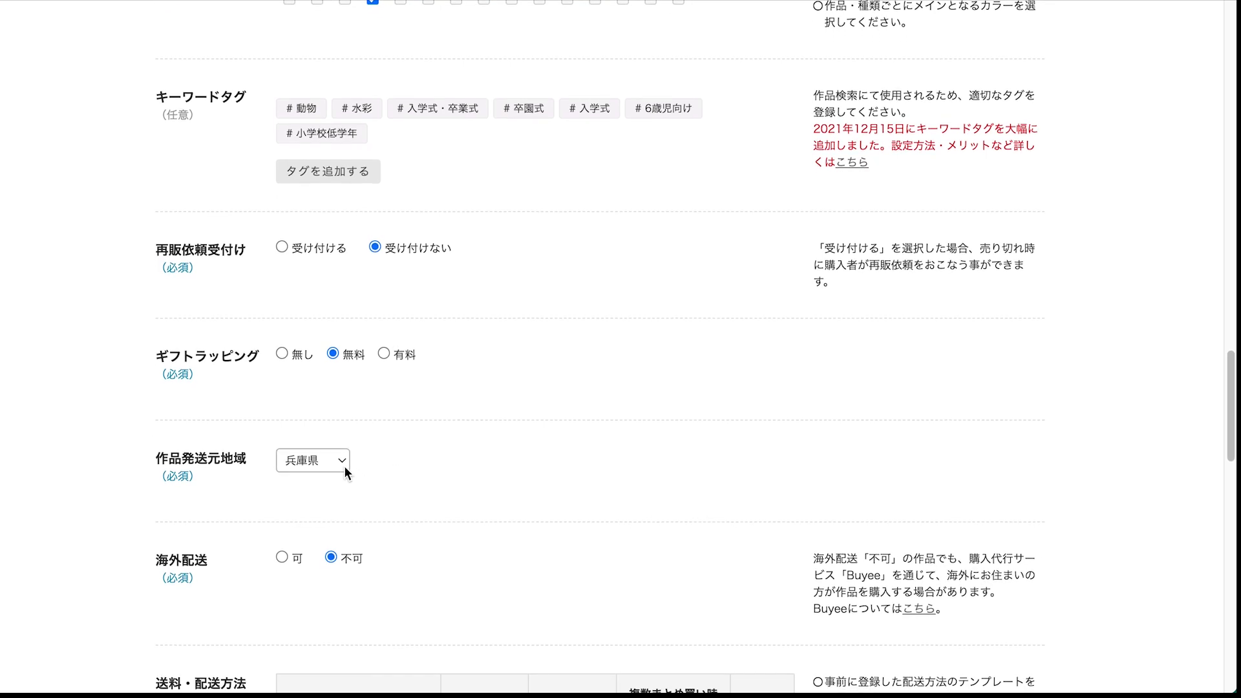
# Choose クリックポスト as the work's shipping method
pyautogui.scroll(-2, 404, 462)
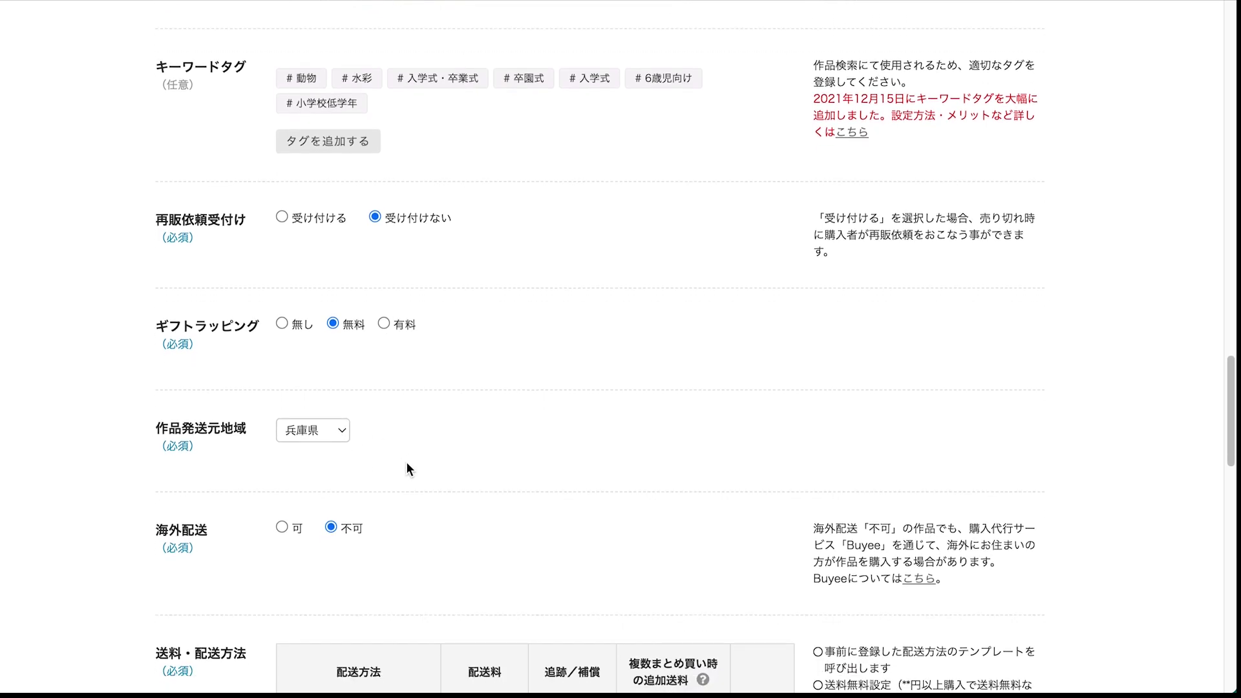
pyautogui.scroll(-3, 406, 469)
pyautogui.scroll(-2, 362, 475)
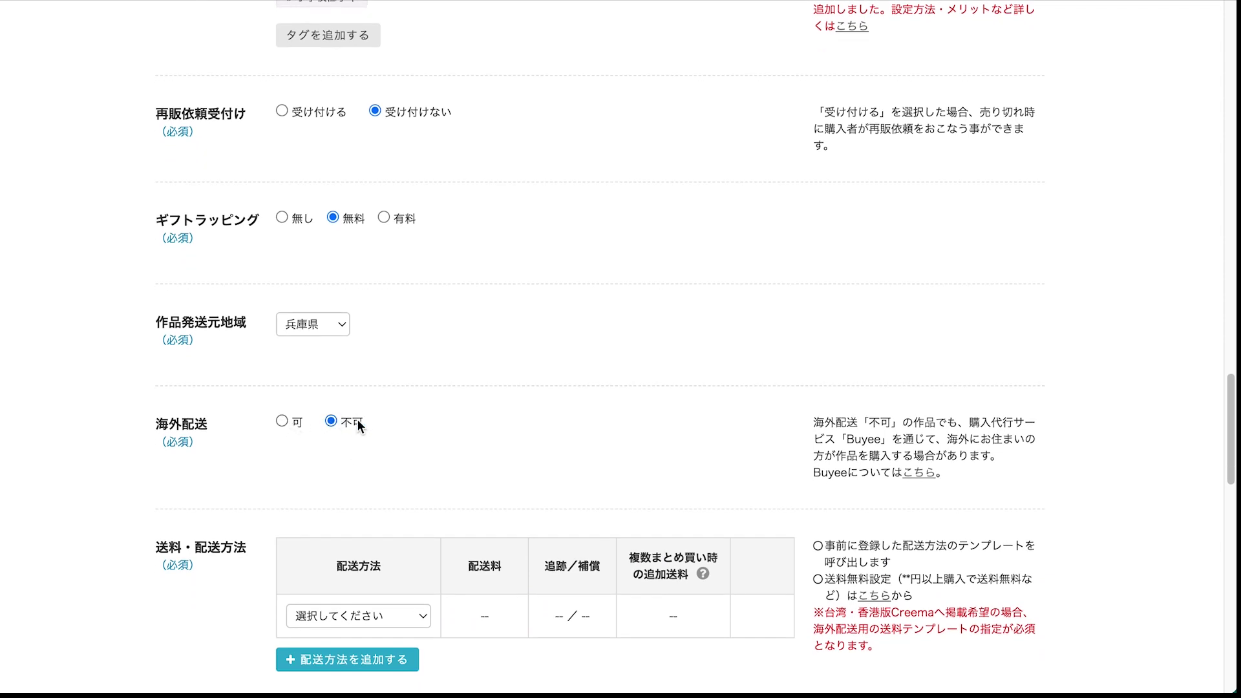
pyautogui.scroll(-5, 495, 433)
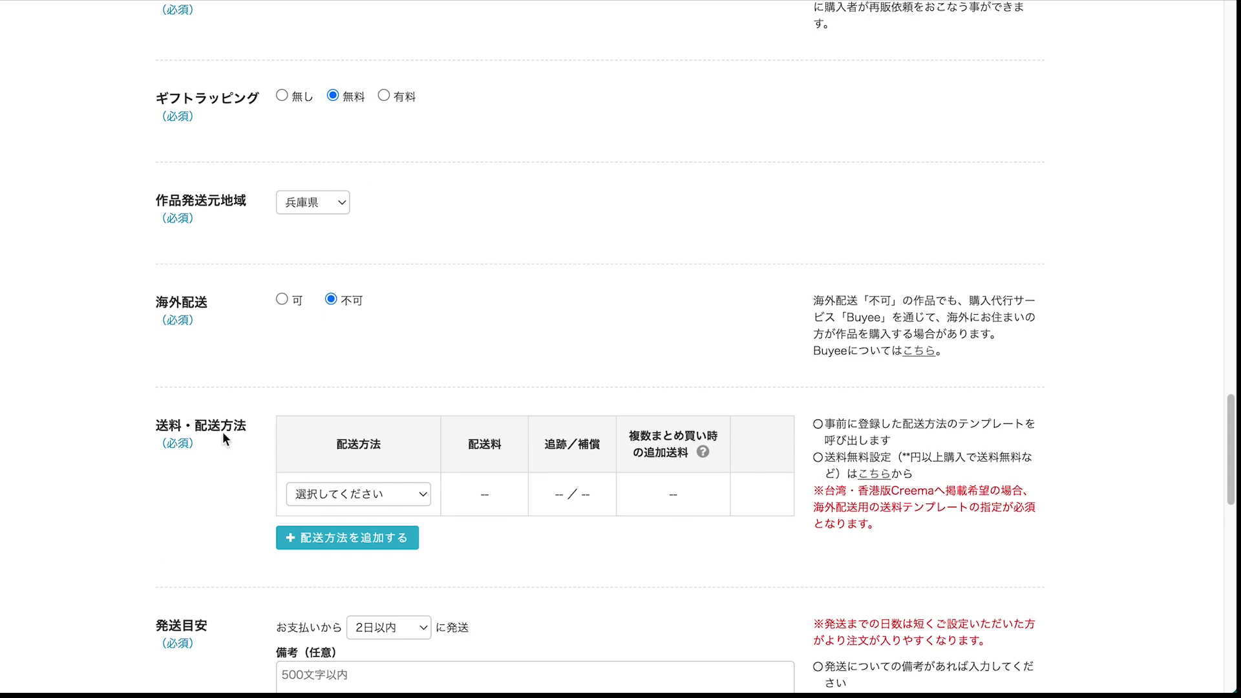
pyautogui.click(423, 495)
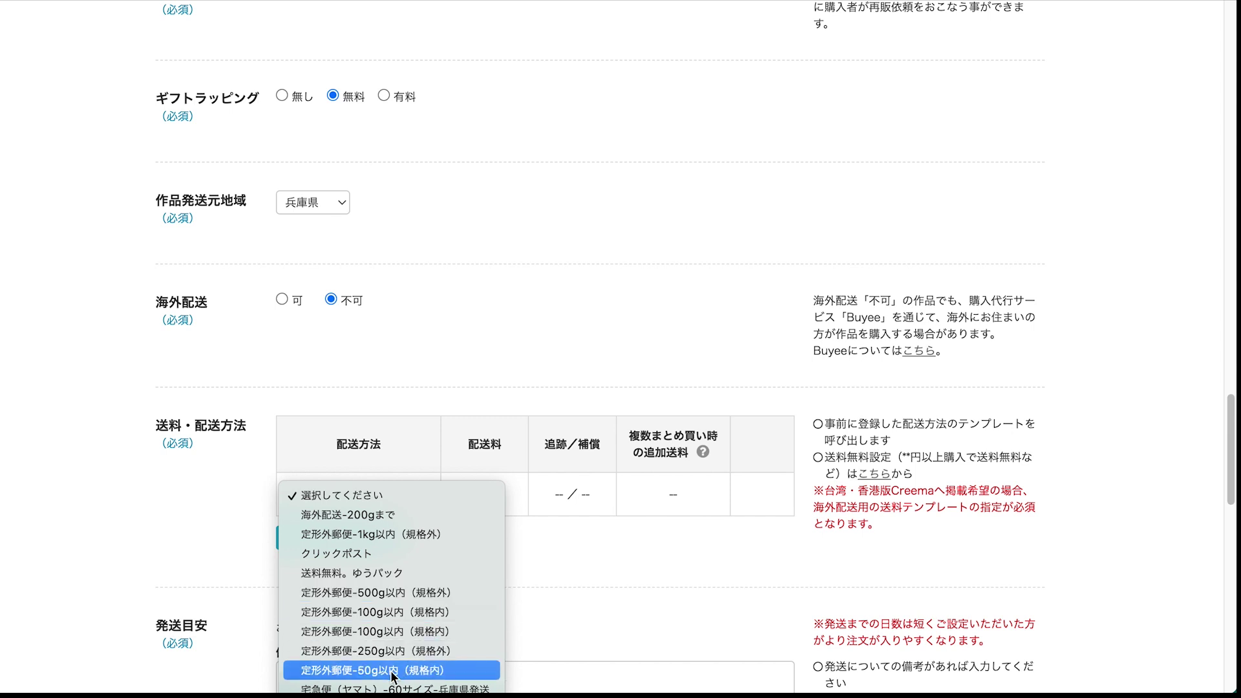
pyautogui.click(351, 556)
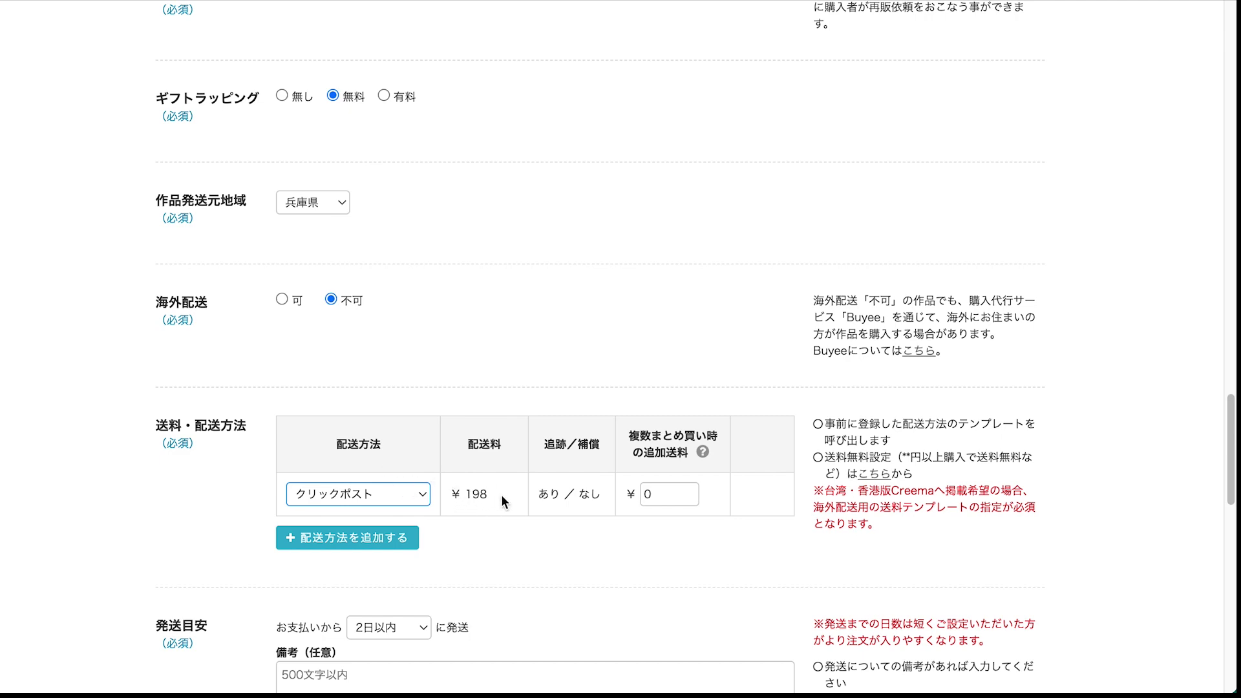
# Set the dispatch estimate to 1日以内 from payment
pyautogui.scroll(-3, 543, 520)
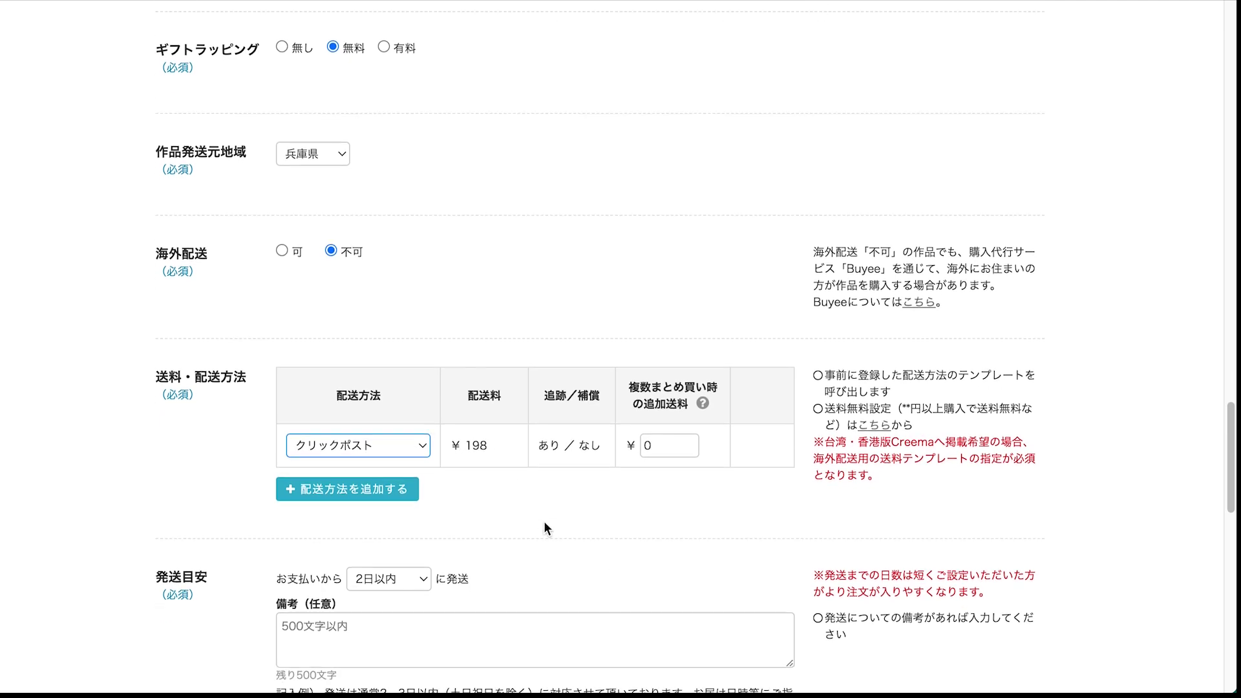
pyautogui.scroll(-1, 466, 472)
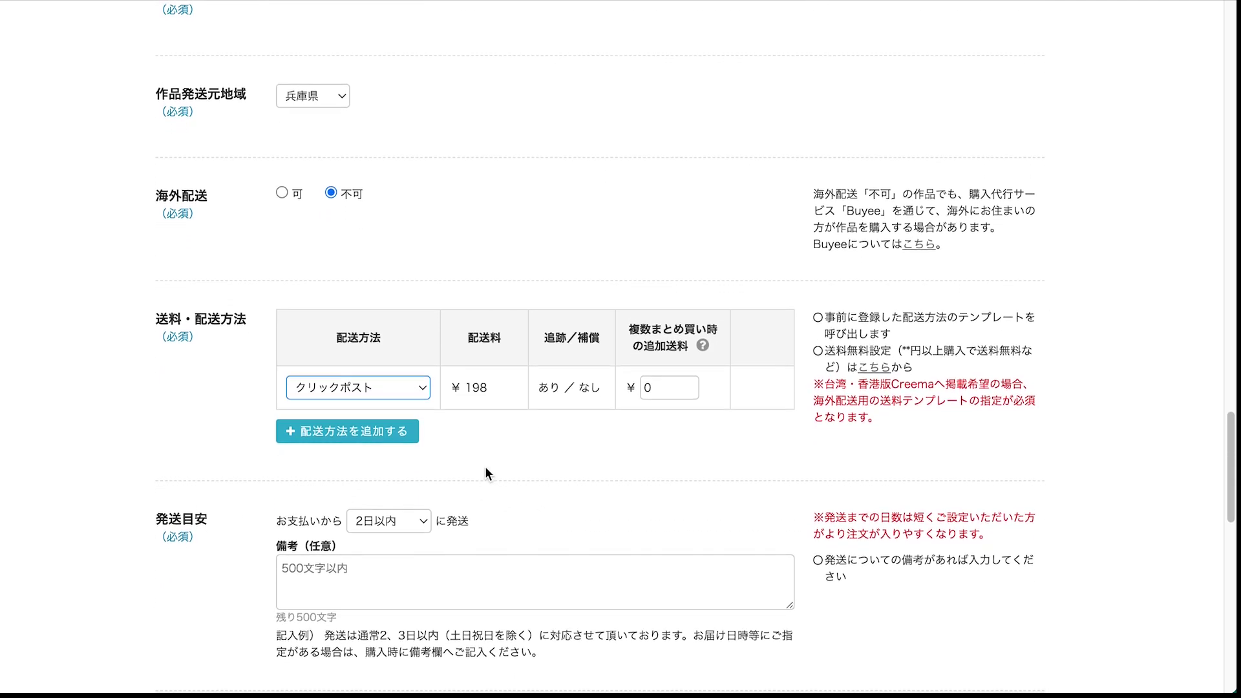
pyautogui.click(424, 519)
pyautogui.click(402, 499)
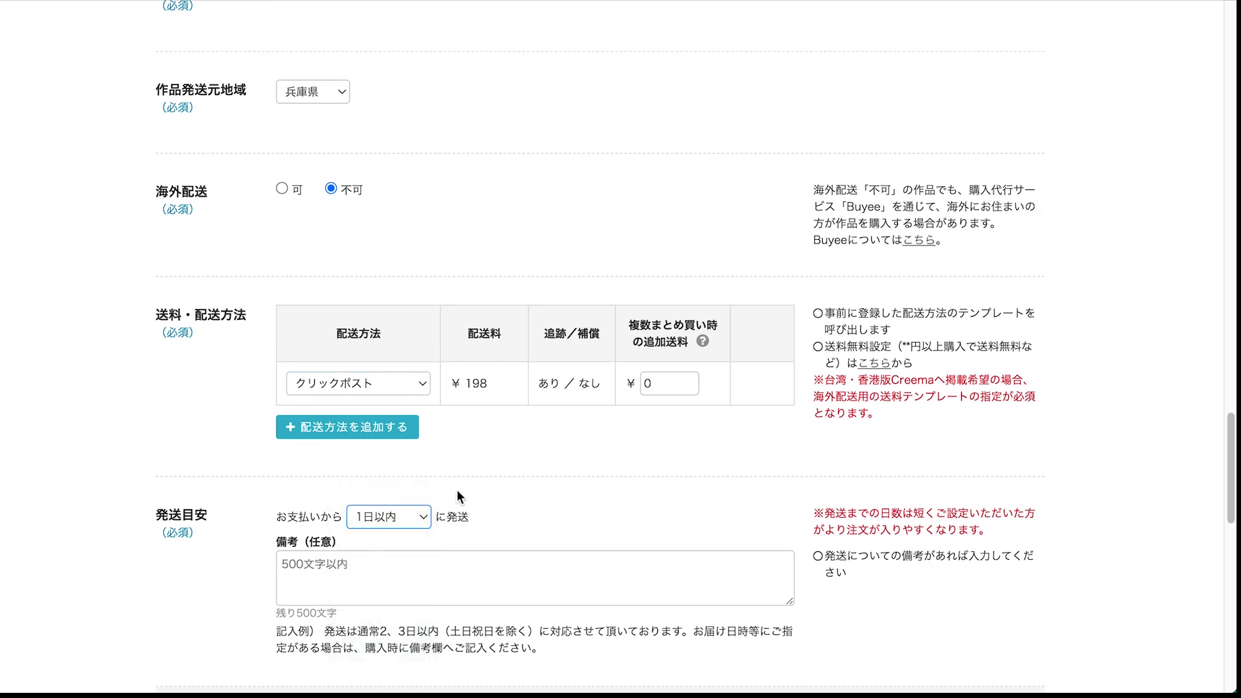
# Exclude the work from sale on the Taiwan/Hong Kong version of Creema
pyautogui.scroll(-3, 524, 476)
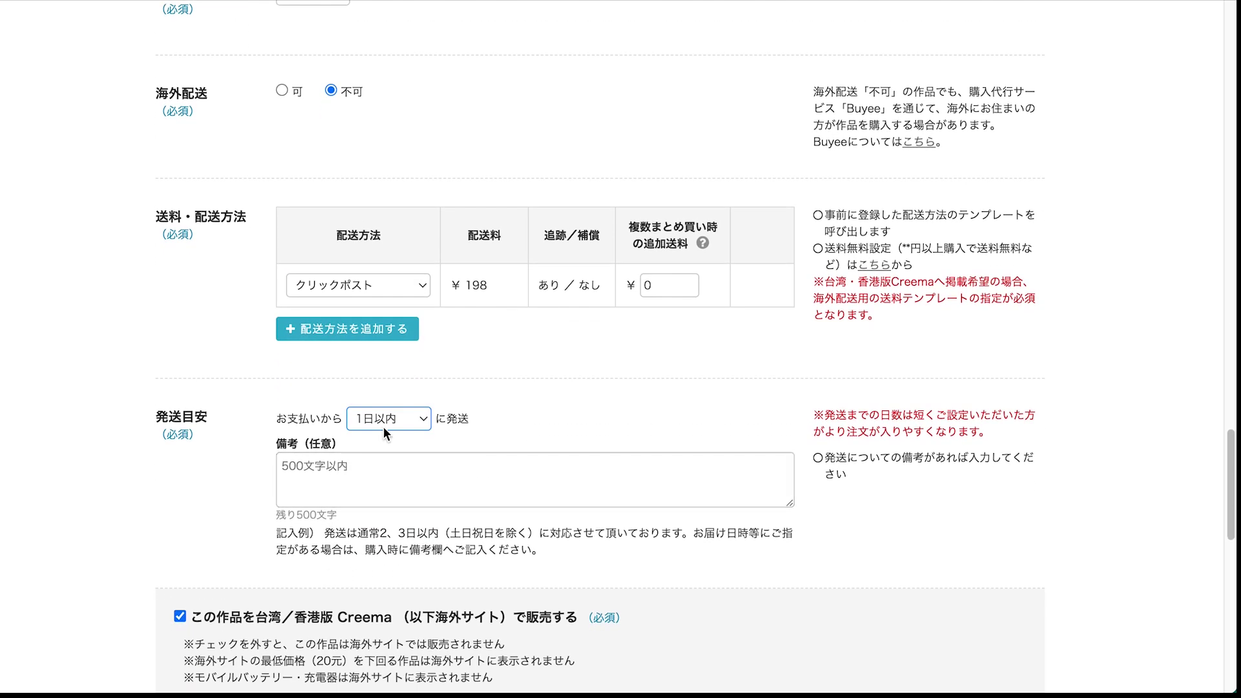
pyautogui.scroll(-2, 370, 448)
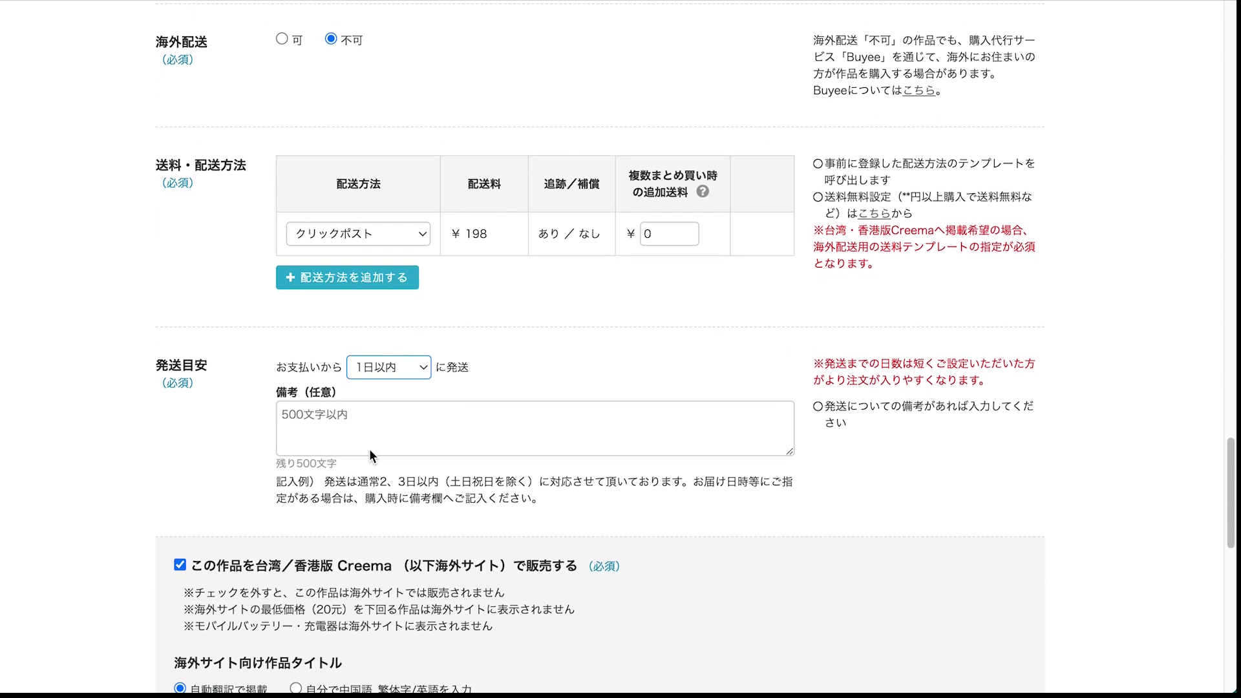
pyautogui.scroll(1, 255, 543)
pyautogui.scroll(-3, 248, 525)
pyautogui.scroll(-1, 248, 526)
pyautogui.scroll(-2, 214, 386)
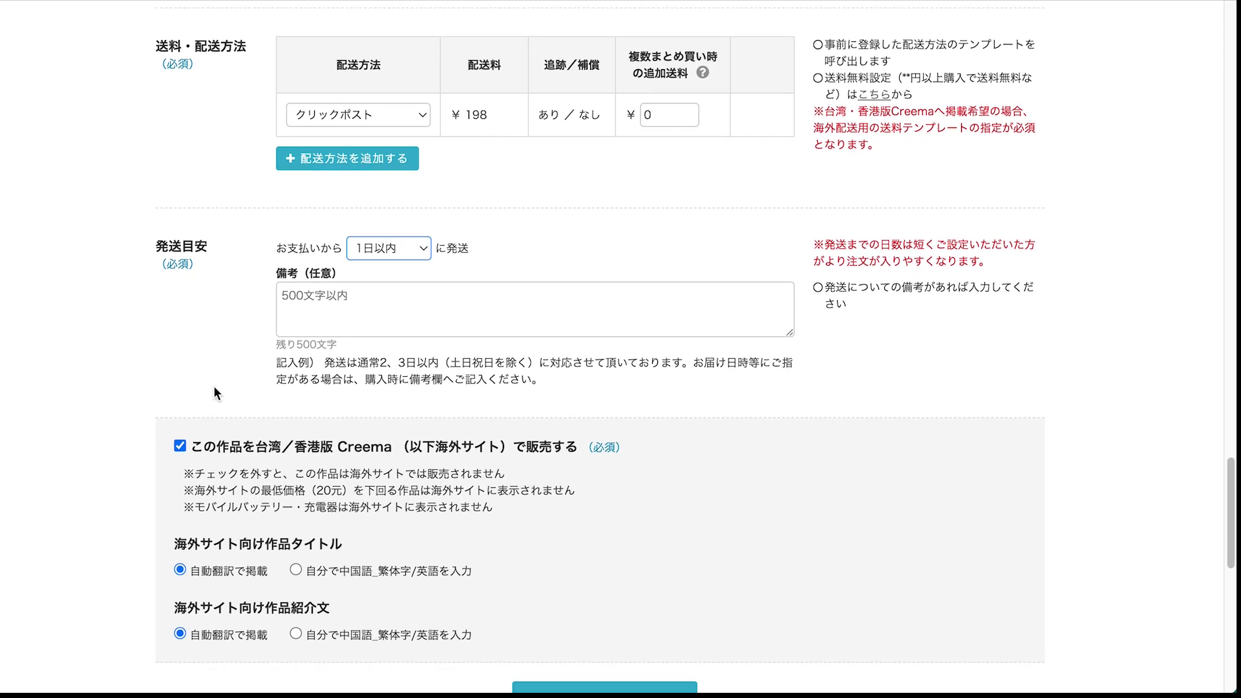
pyautogui.scroll(-3, 214, 392)
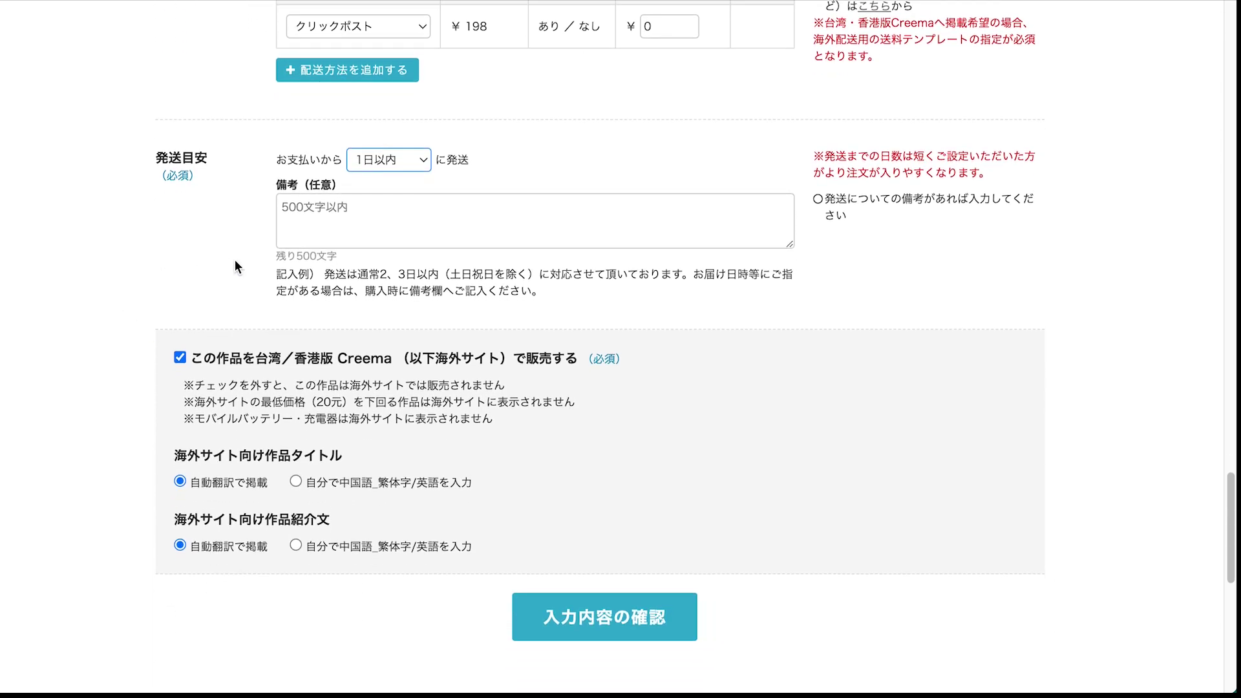
pyautogui.click(181, 357)
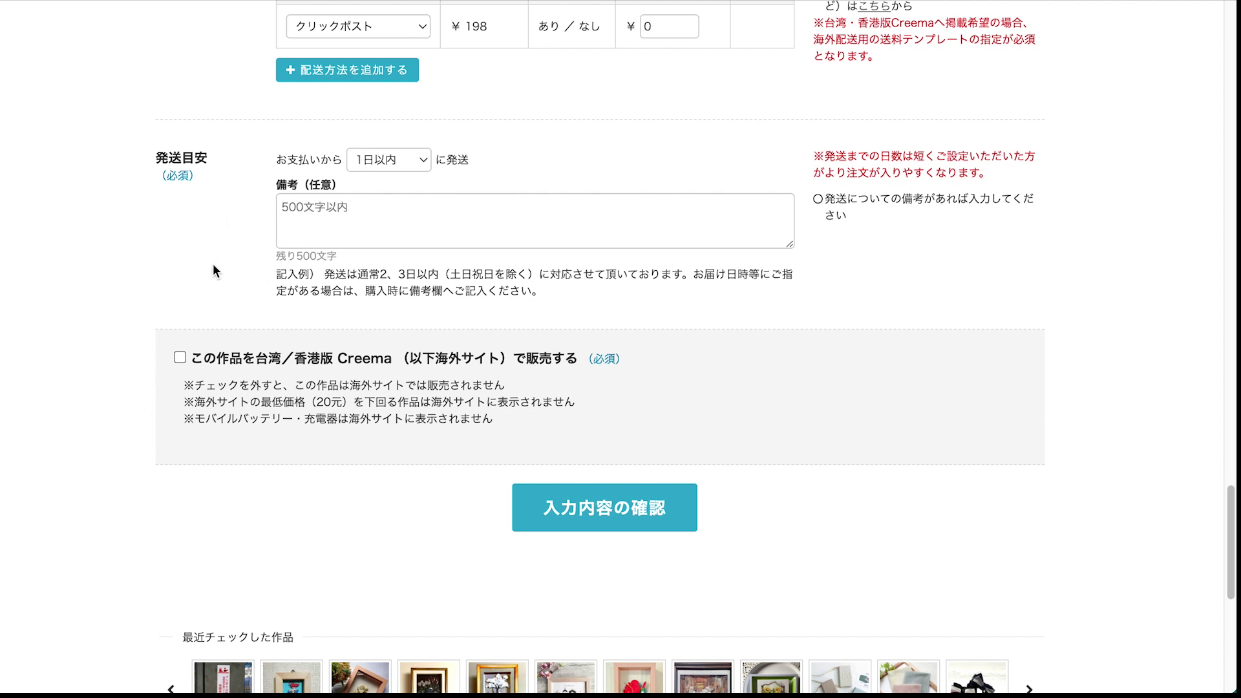
# Leave the dispatch remarks blank and submit the completed form to preview the listing for confirmation
pyautogui.click(315, 209)
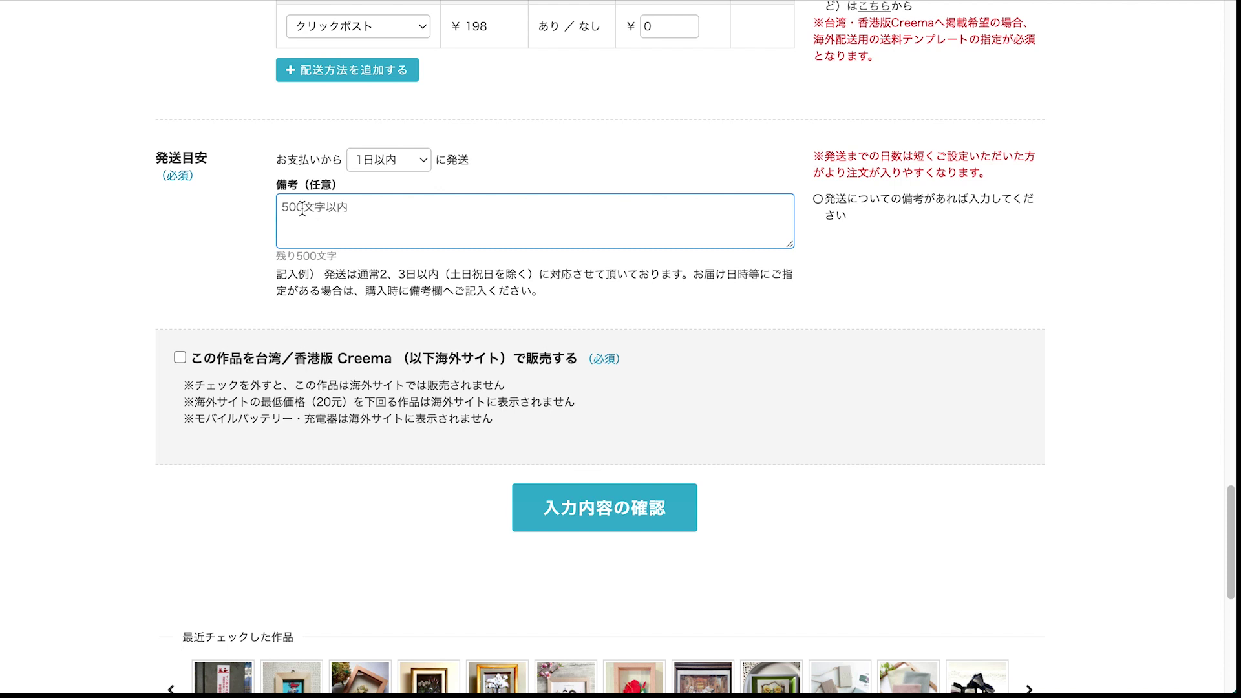
pyautogui.scroll(1, 207, 230)
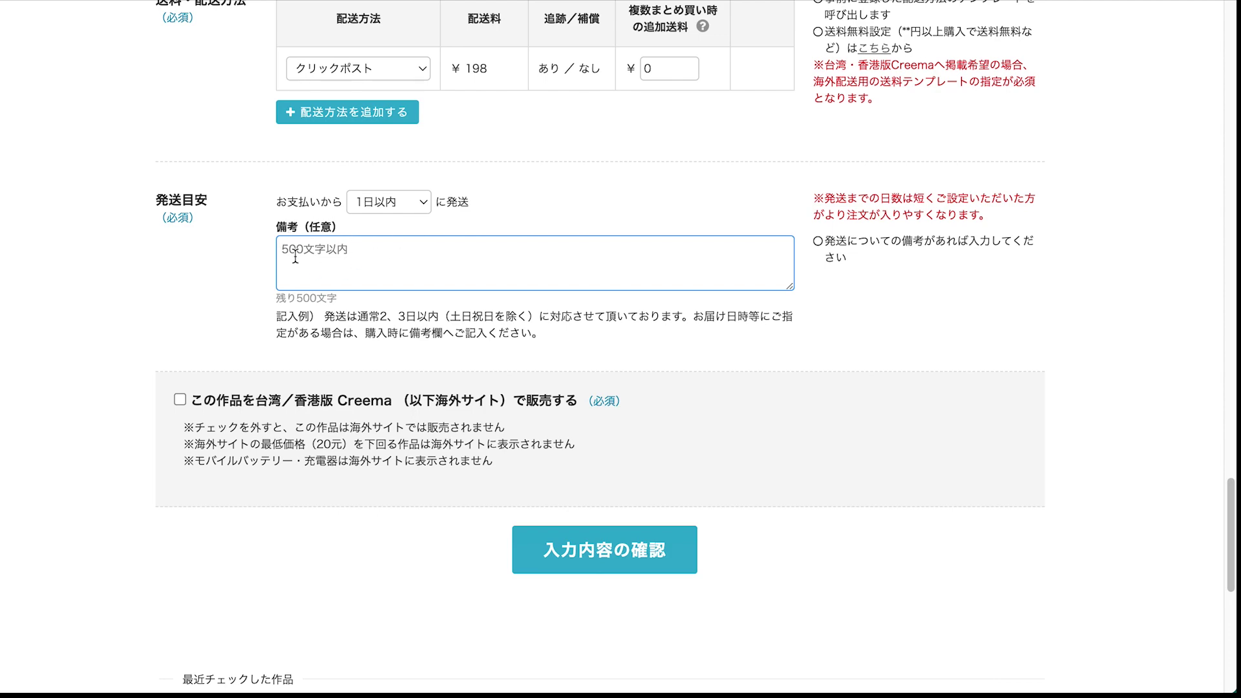
pyautogui.scroll(1, 426, 263)
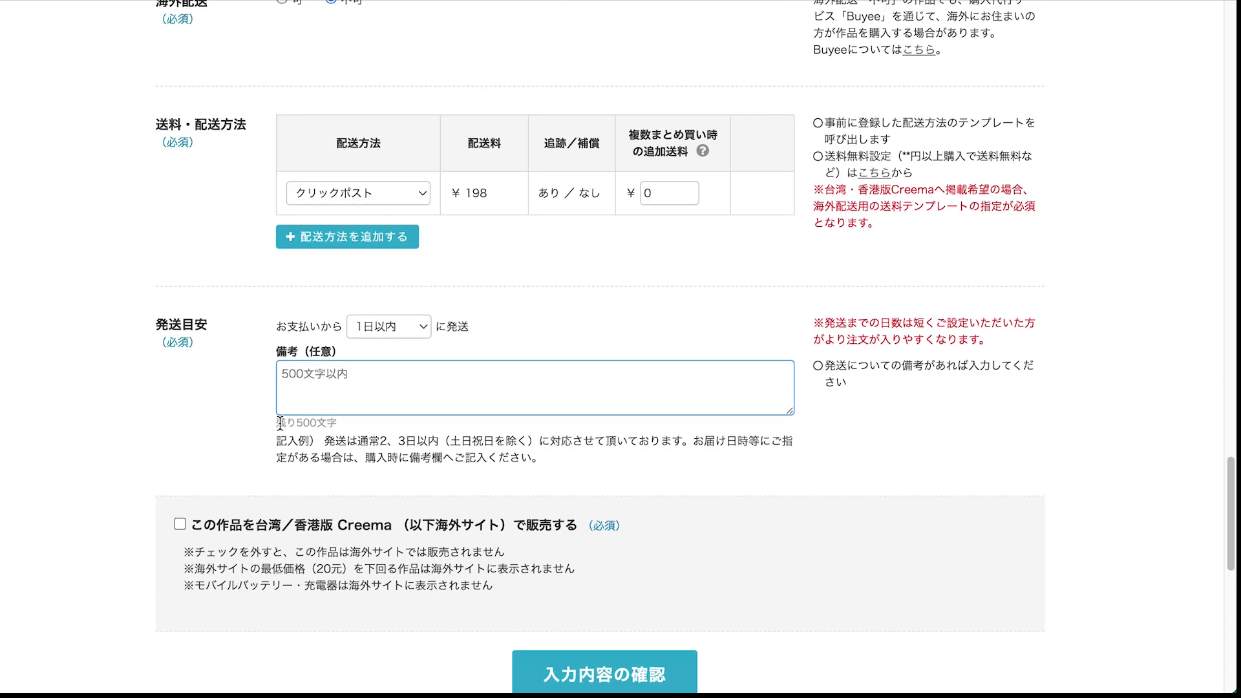
pyautogui.scroll(-1, 631, 338)
pyautogui.scroll(2, 631, 333)
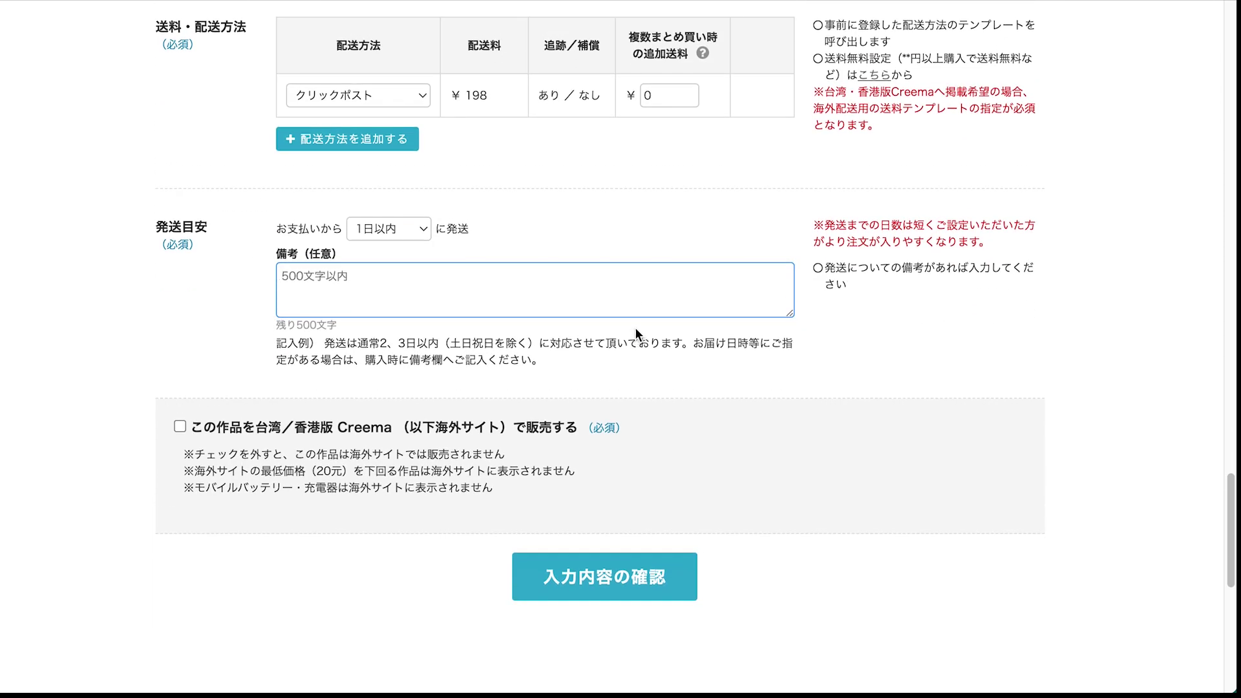
pyautogui.scroll(12, 640, 327)
pyautogui.scroll(-15, 649, 331)
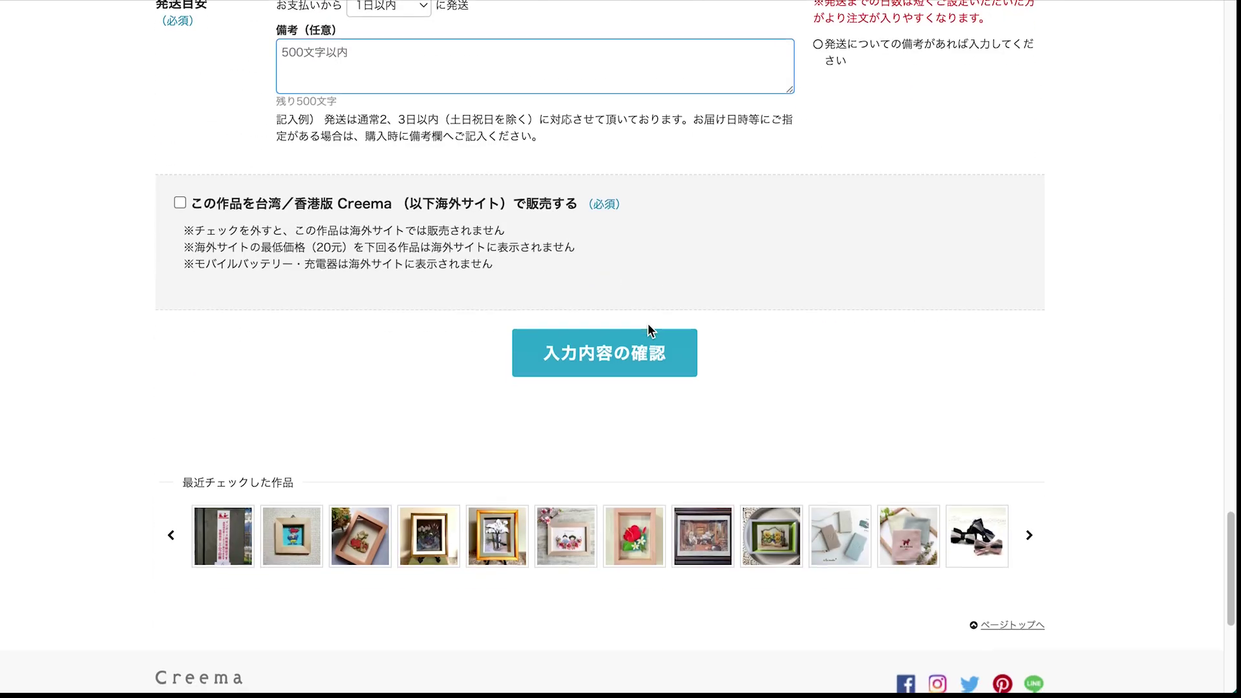
pyautogui.click(610, 343)
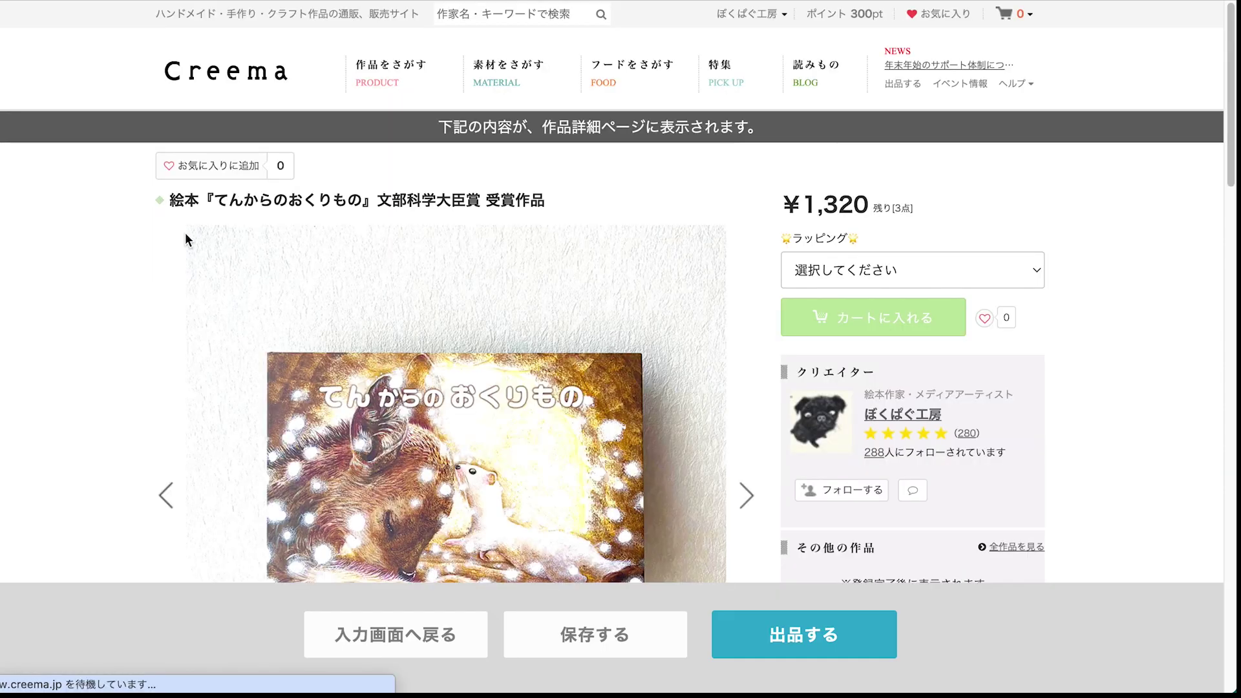
# Browse through the picture book's photos in the listing preview
pyautogui.scroll(-3, 280, 218)
pyautogui.scroll(-3, 382, 221)
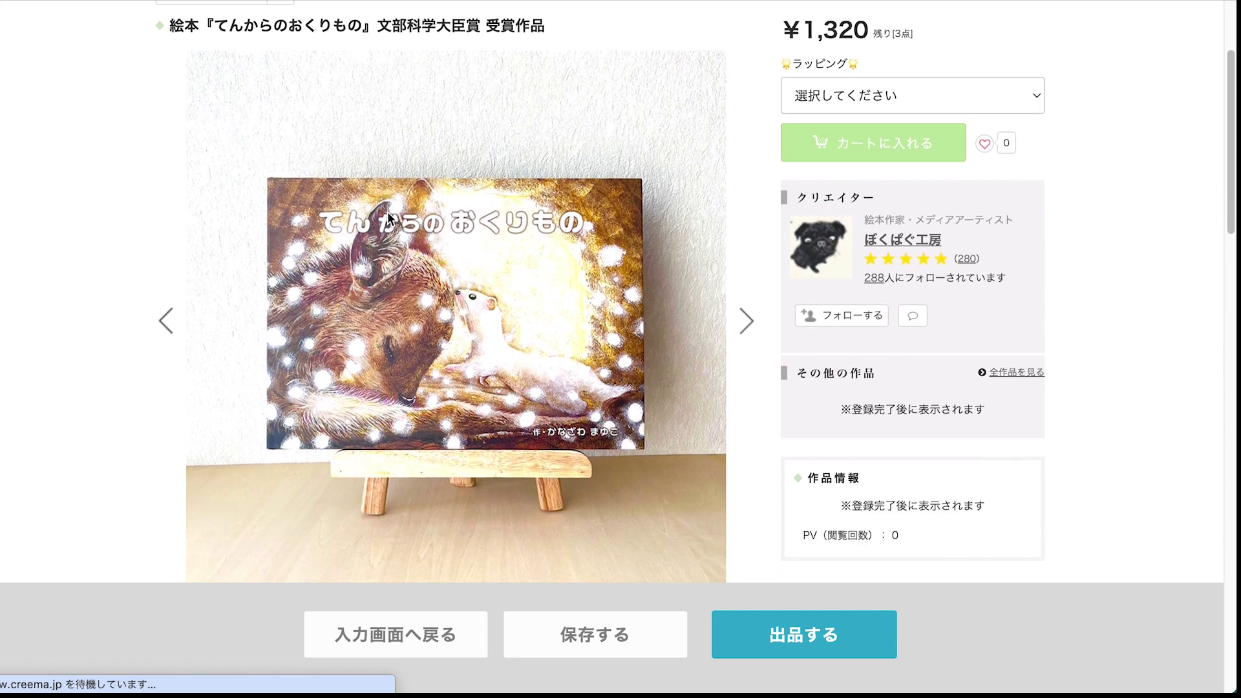
pyautogui.click(749, 307)
pyautogui.click(751, 310)
pyautogui.click(751, 311)
pyautogui.click(752, 310)
pyautogui.click(751, 309)
# Review the work's description and the available ラッピング choices in the listing preview, leaving the wrapping choice unselected
pyautogui.scroll(-10, 591, 326)
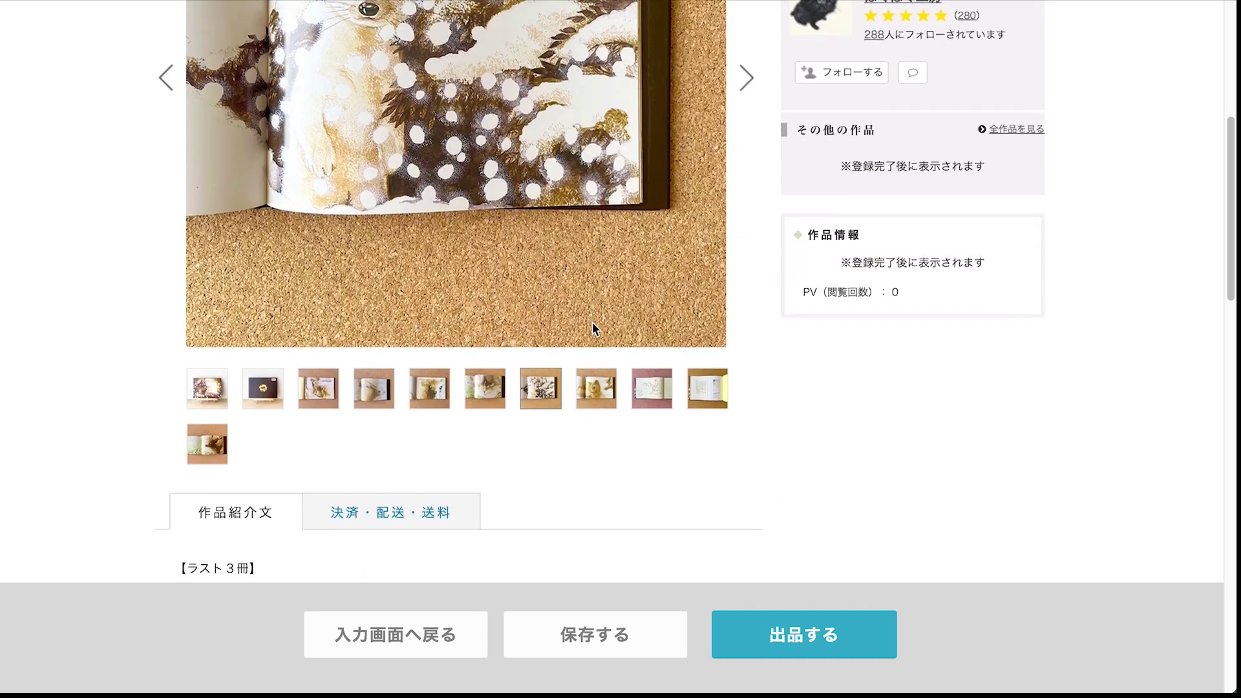
pyautogui.scroll(-14, 356, 387)
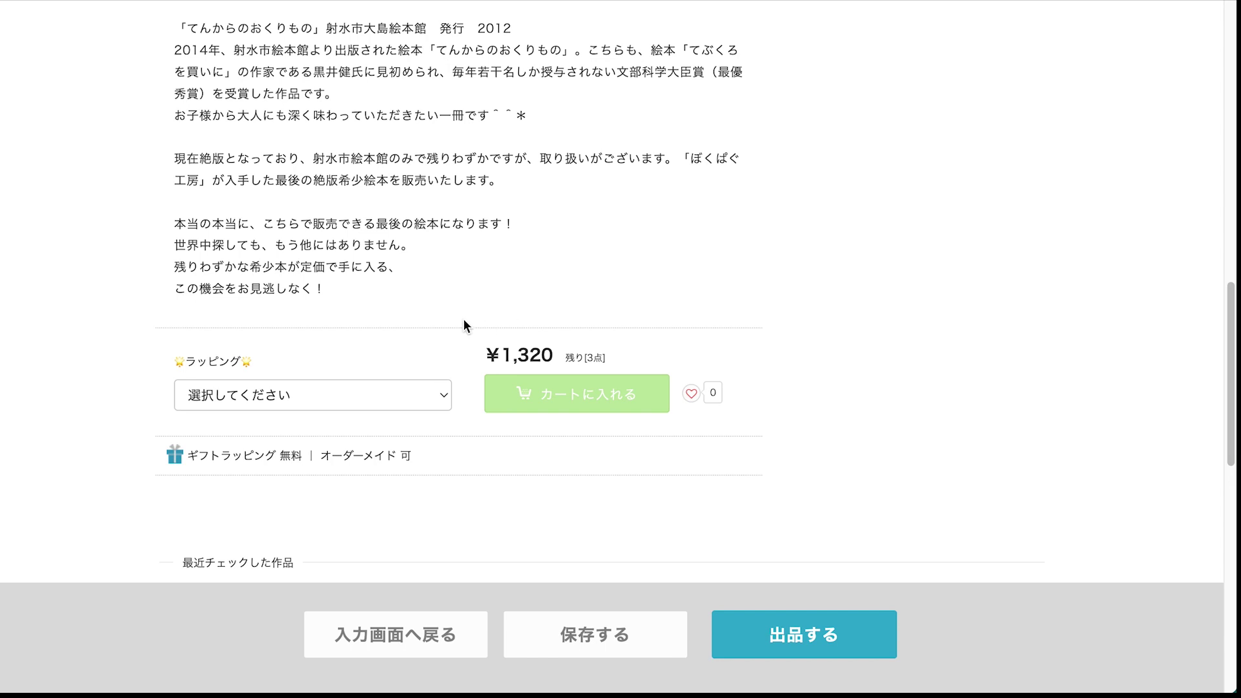
pyautogui.click(444, 399)
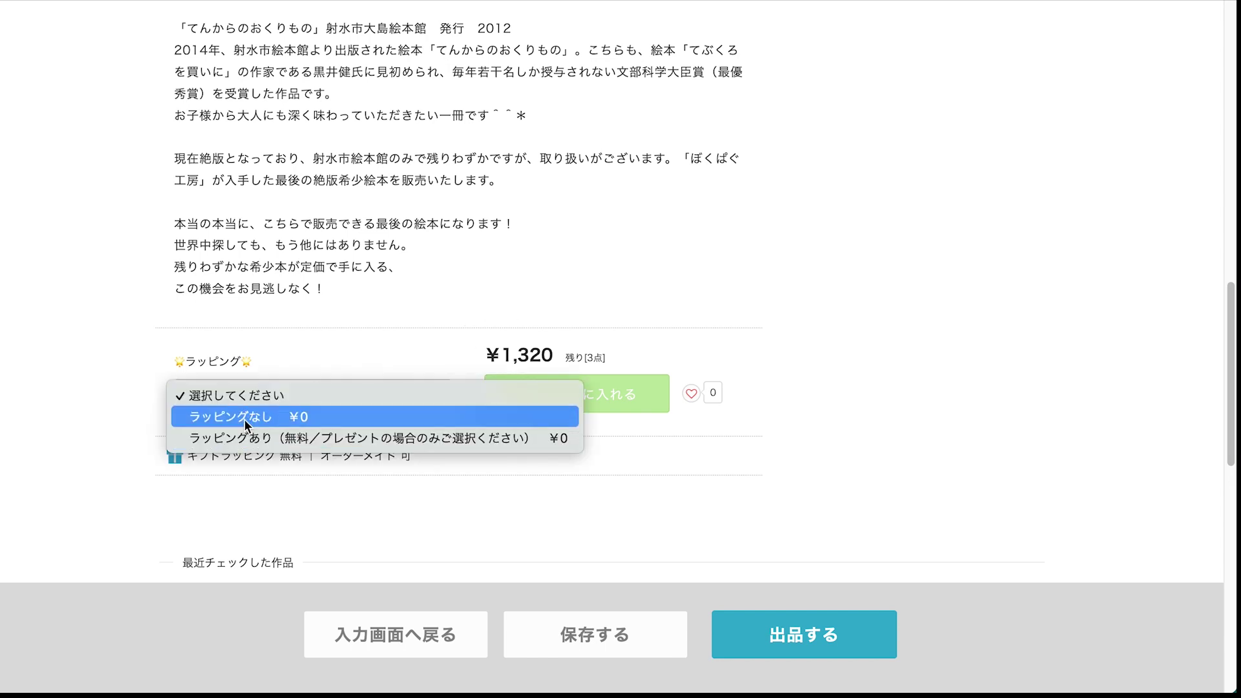
pyautogui.click(747, 452)
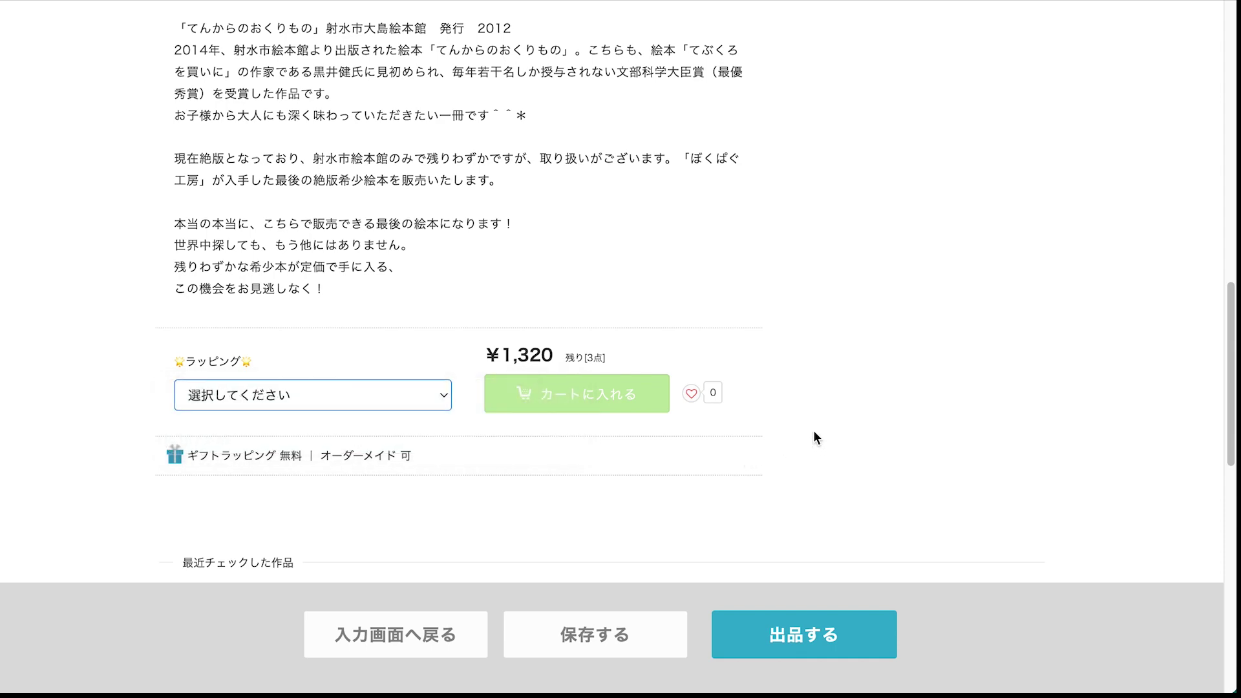
pyautogui.scroll(-3, 852, 418)
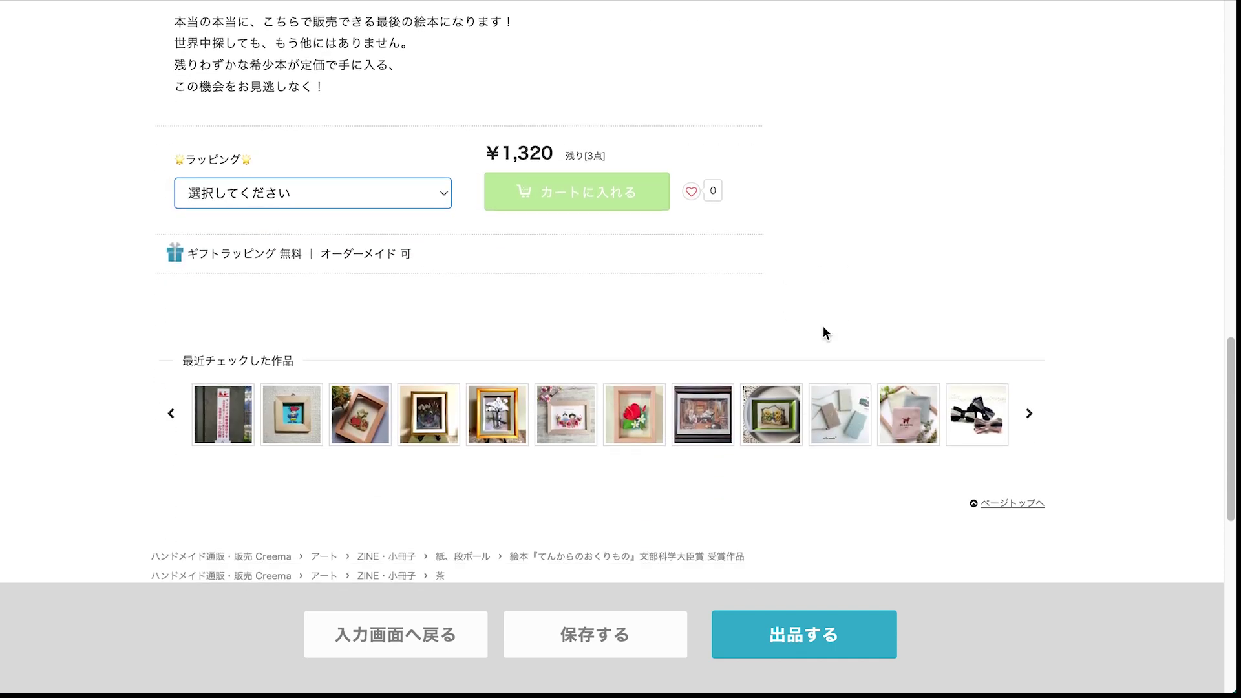
pyautogui.scroll(4, 968, 224)
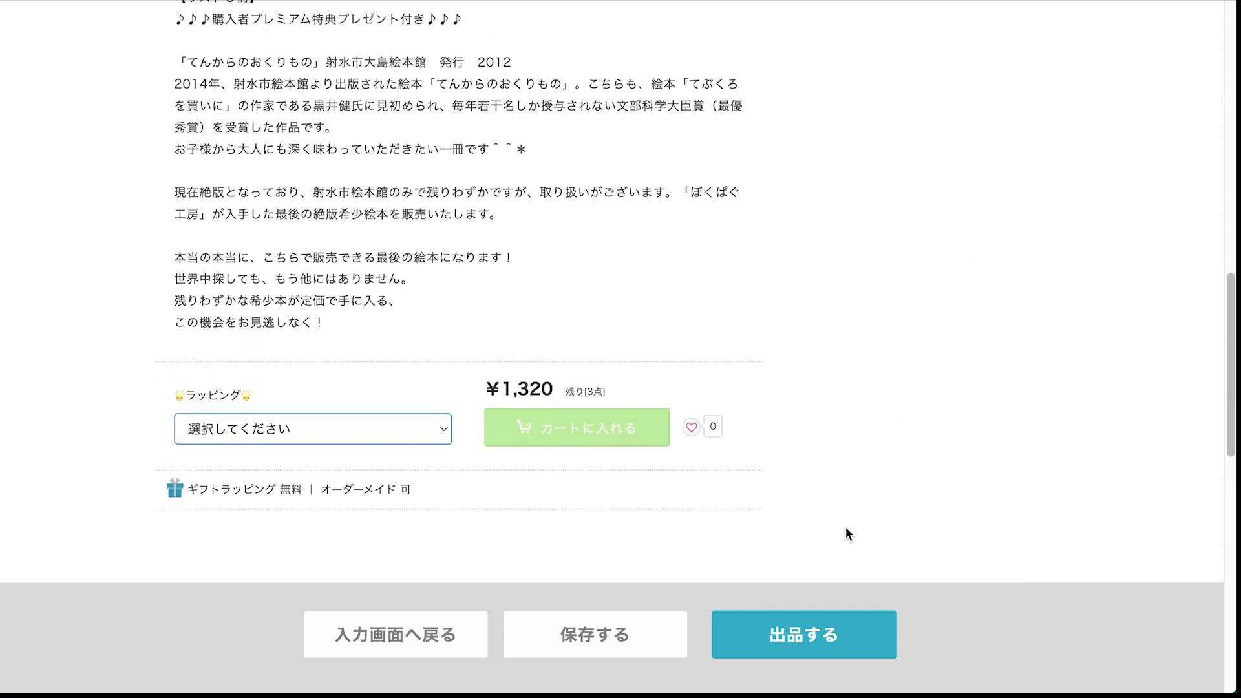
# Publish the picture book listing and dismiss the registration completion message
pyautogui.scroll(2, 830, 498)
pyautogui.click(804, 636)
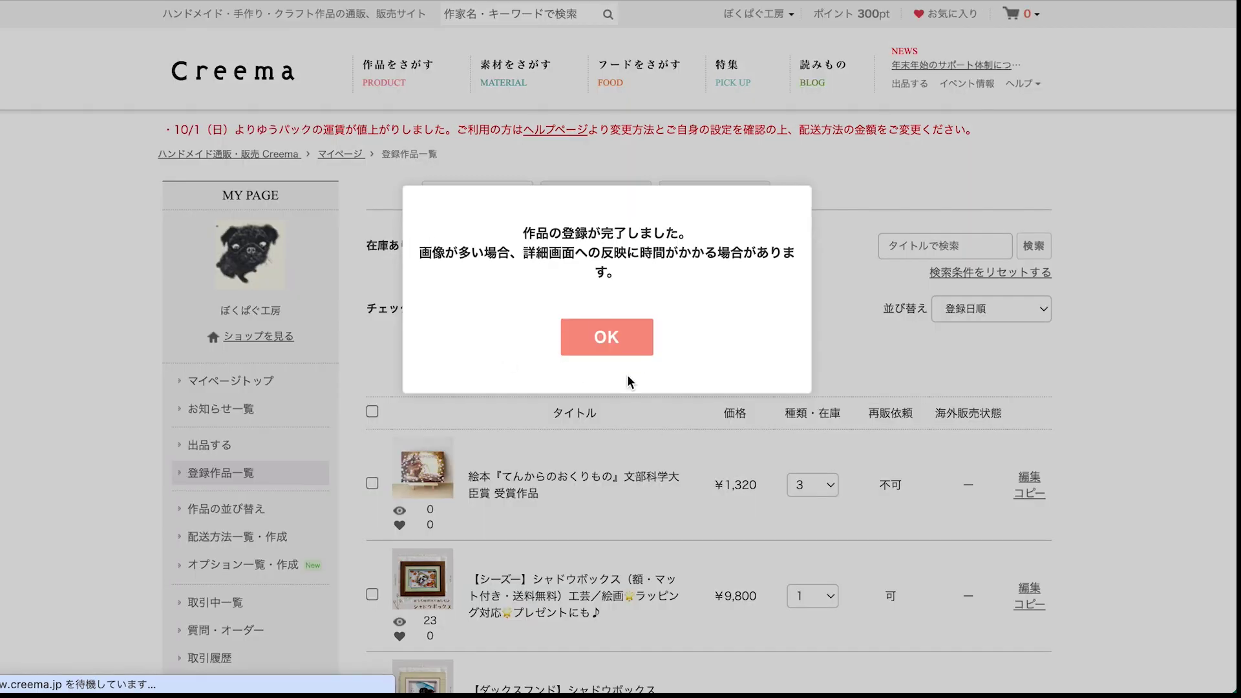
pyautogui.click(612, 344)
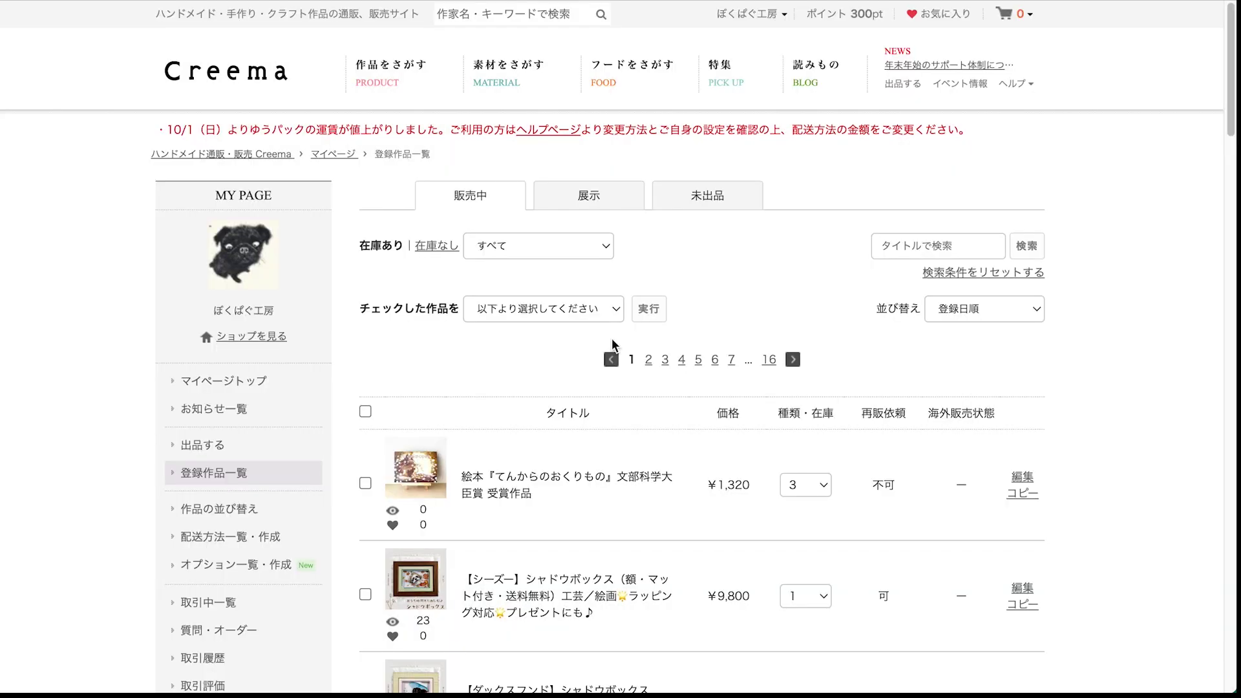
# Open the 登録作品一覧 page and look through the works on sale, including the newly listed picture book
pyautogui.scroll(-1, 222, 232)
pyautogui.scroll(-2, 223, 245)
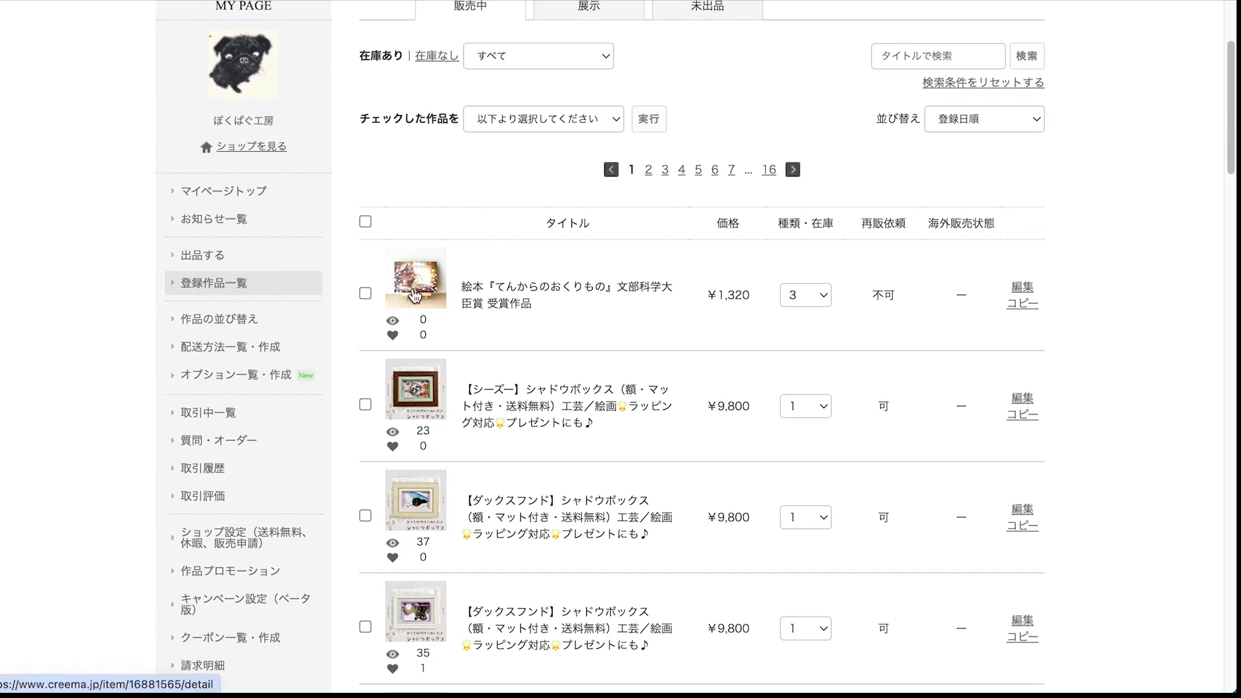
pyautogui.click(228, 284)
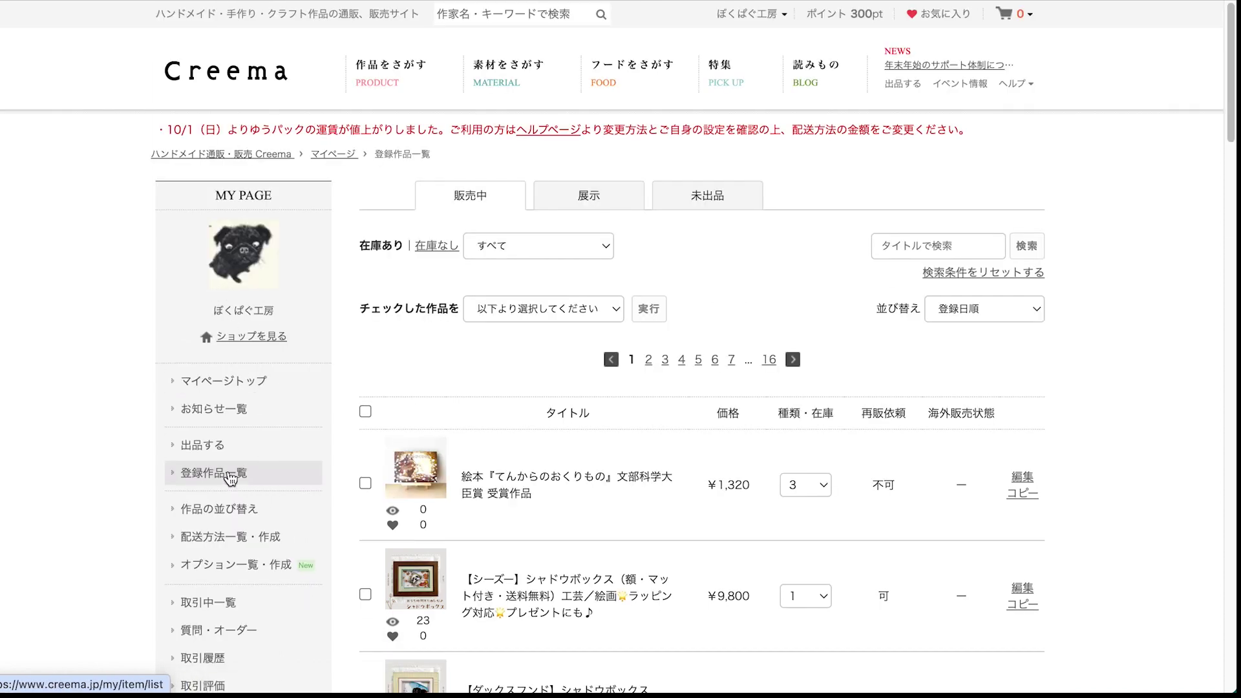
pyautogui.scroll(-2, 511, 414)
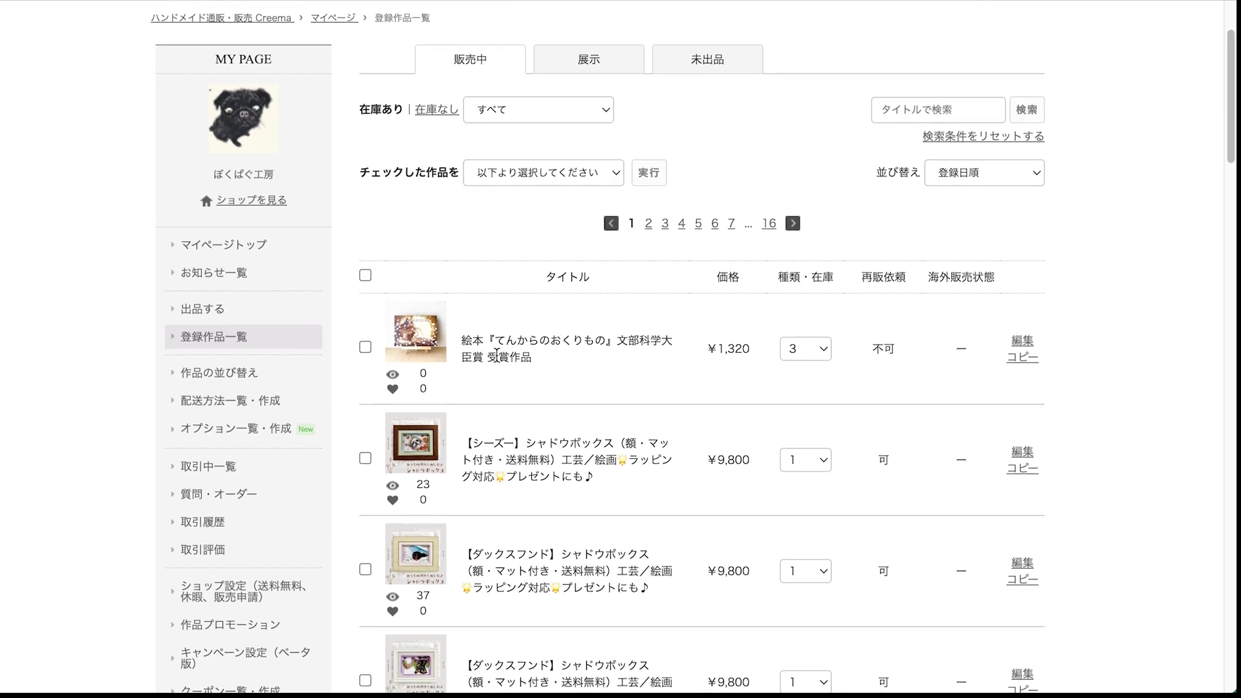
pyautogui.scroll(-1, 496, 366)
pyautogui.scroll(-10, 482, 464)
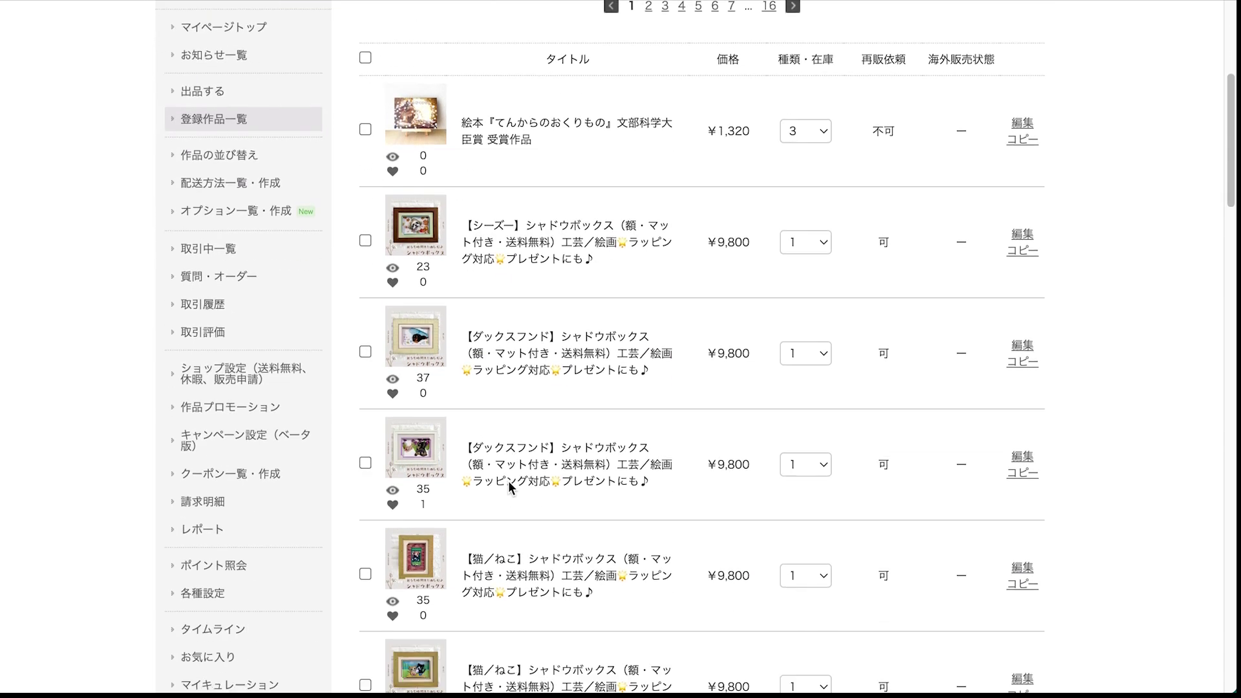
pyautogui.scroll(-2, 511, 482)
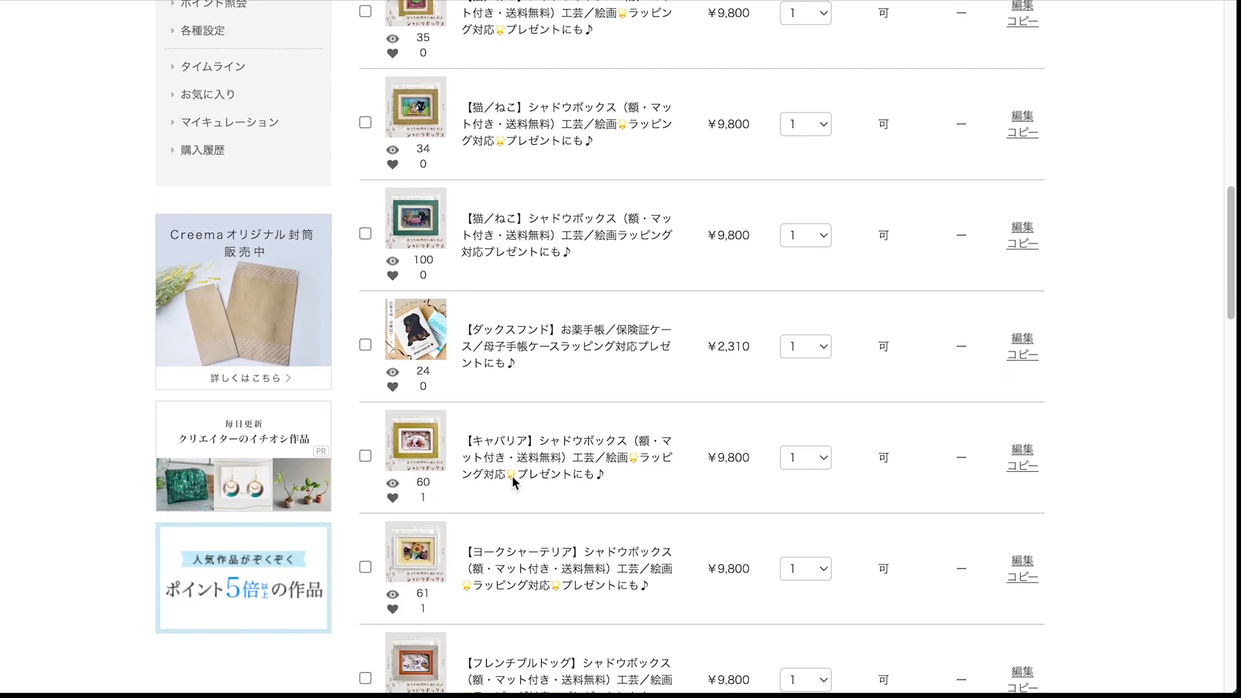
pyautogui.scroll(10, 512, 476)
pyautogui.scroll(3, 517, 473)
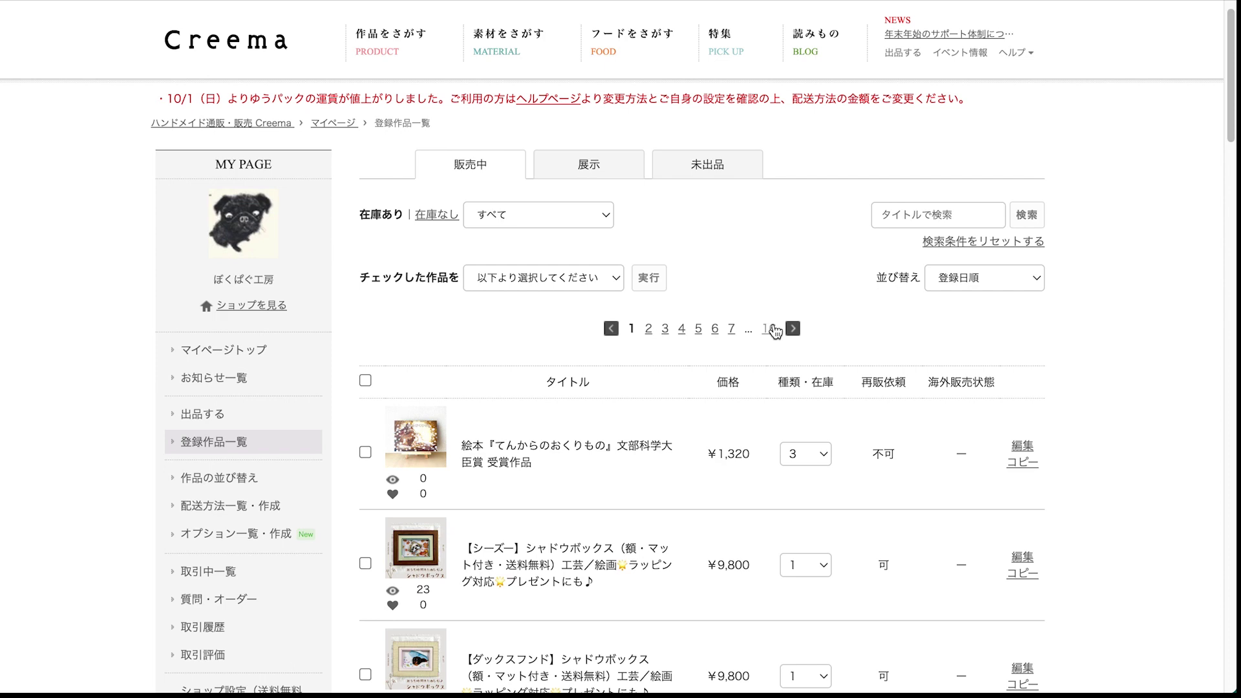
pyautogui.scroll(-1, 534, 463)
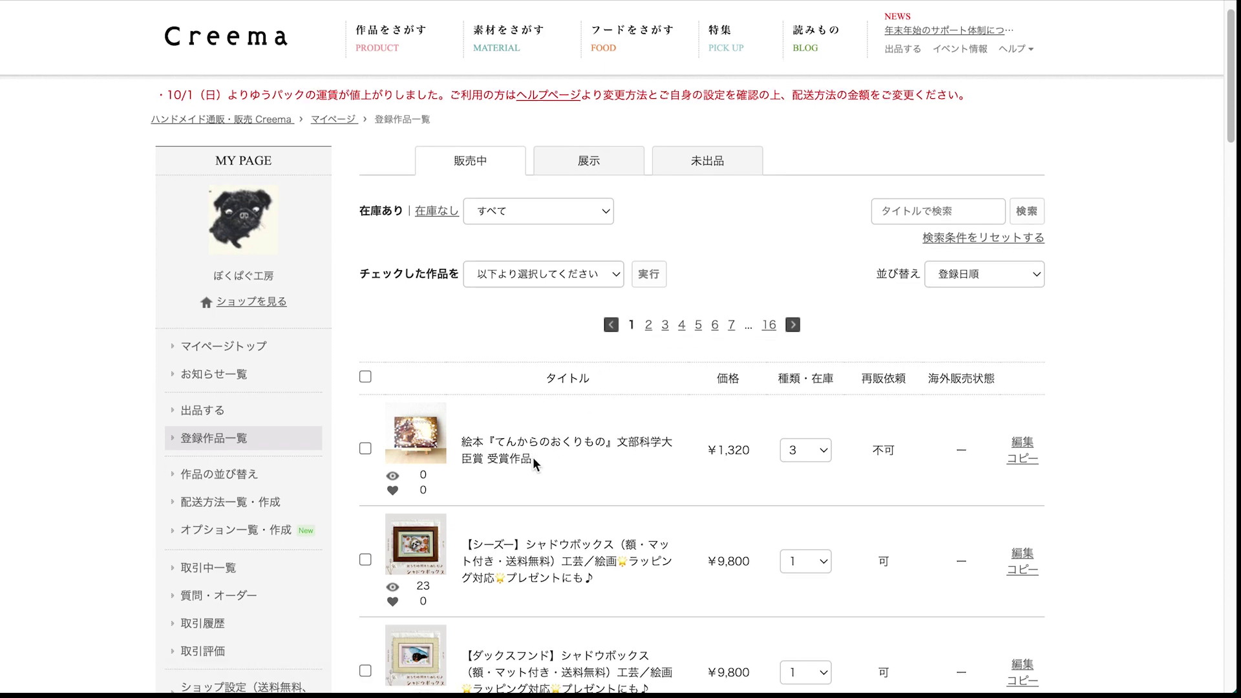
pyautogui.scroll(-2, 535, 463)
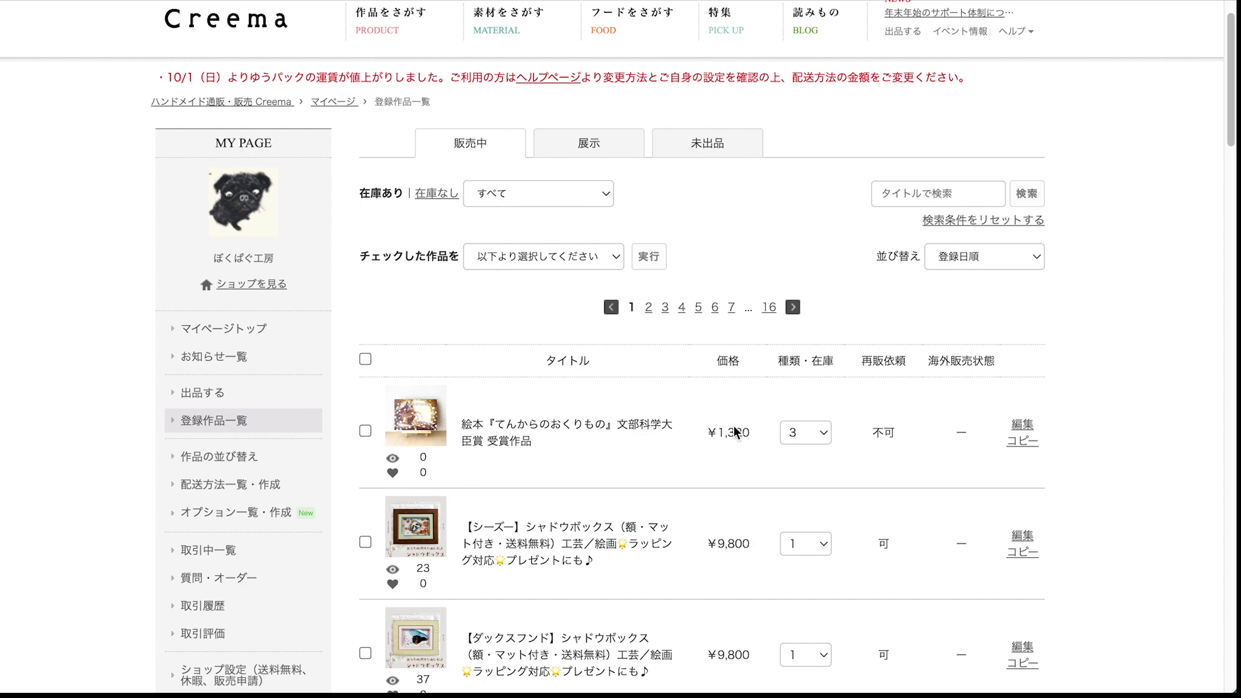
pyautogui.scroll(-1, 93, 541)
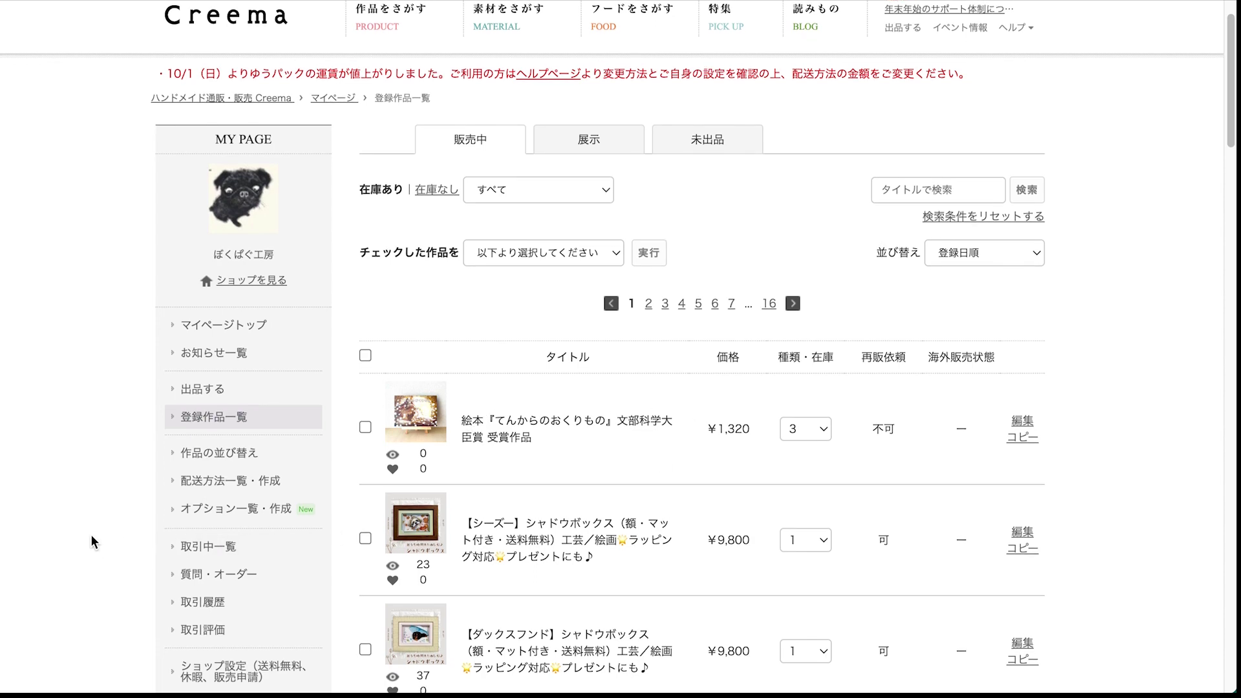
pyautogui.scroll(1, 93, 542)
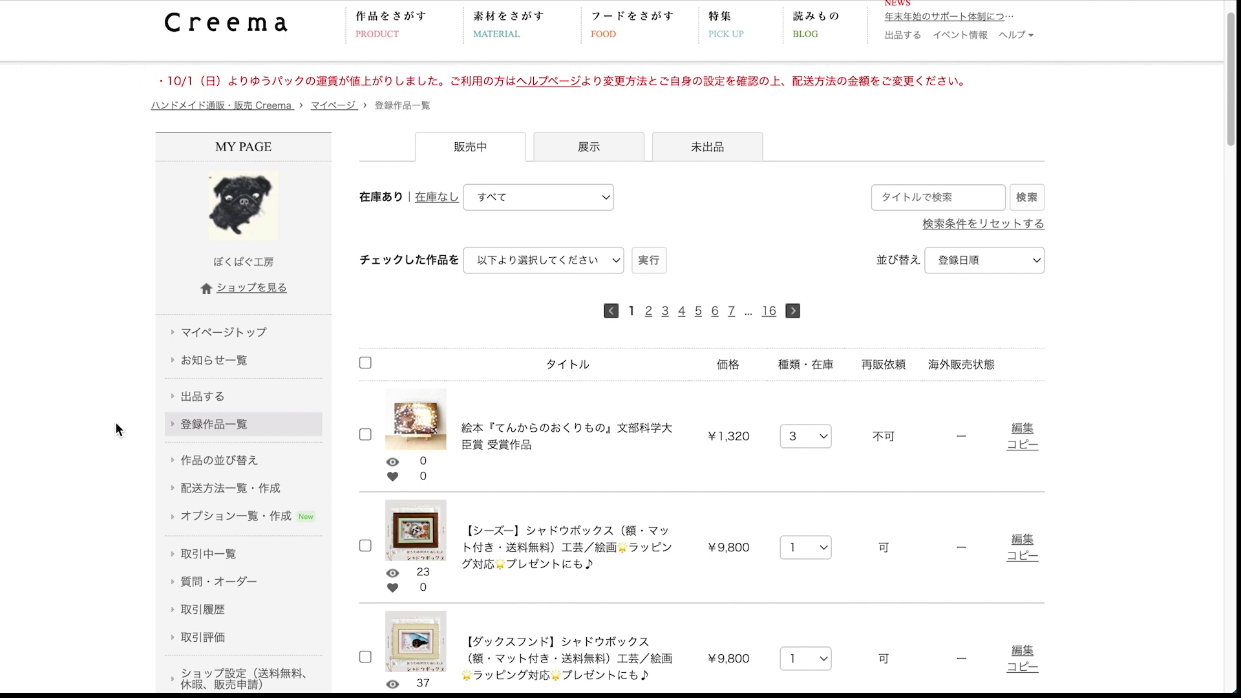
pyautogui.scroll(1, 119, 430)
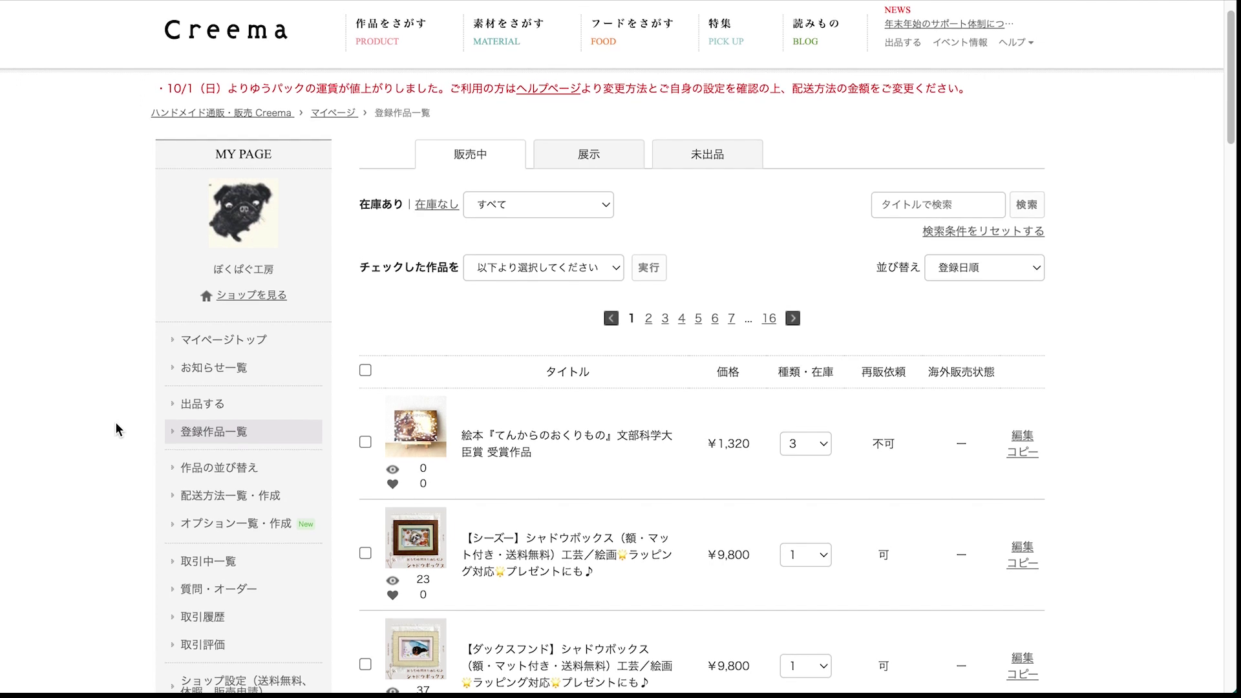